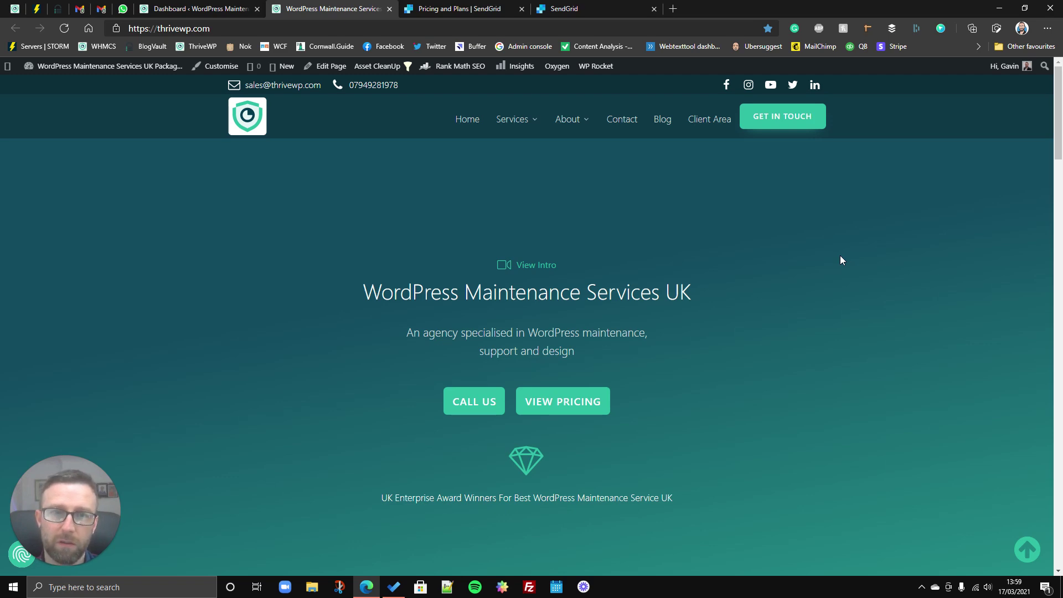
Open the ThriveWP Contact Us page and look over its enquiry form and heading
click(634, 122)
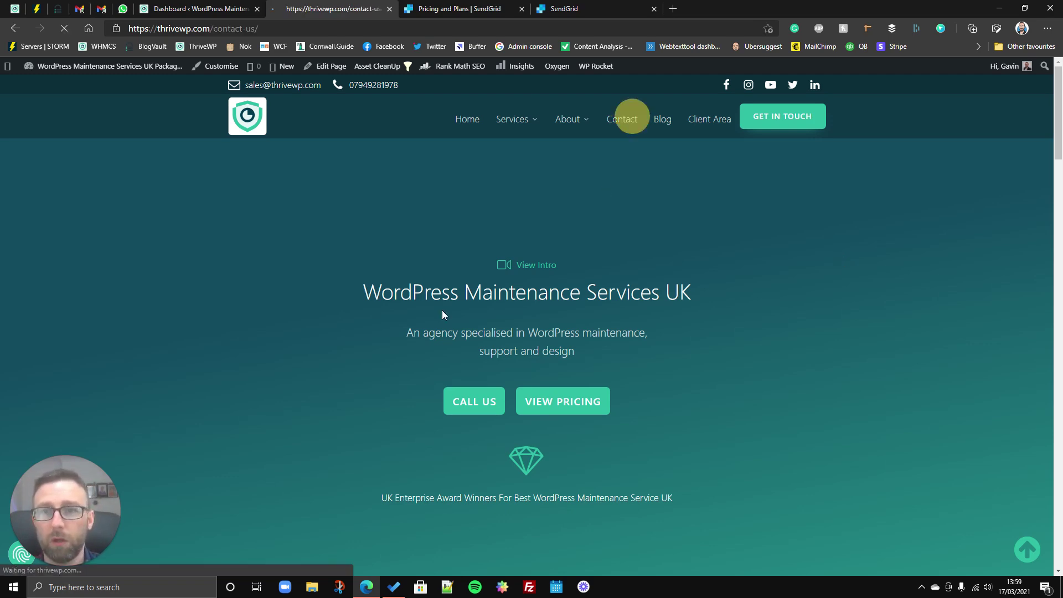
scroll(572, 367, down, 4)
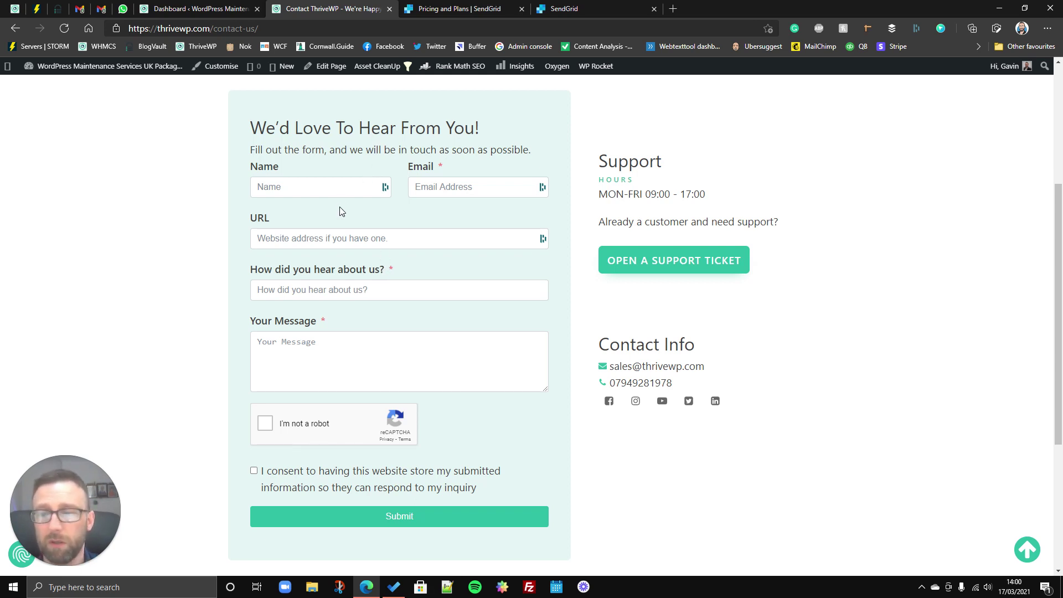
scroll(339, 209, up, 1)
scroll(325, 258, up, 3)
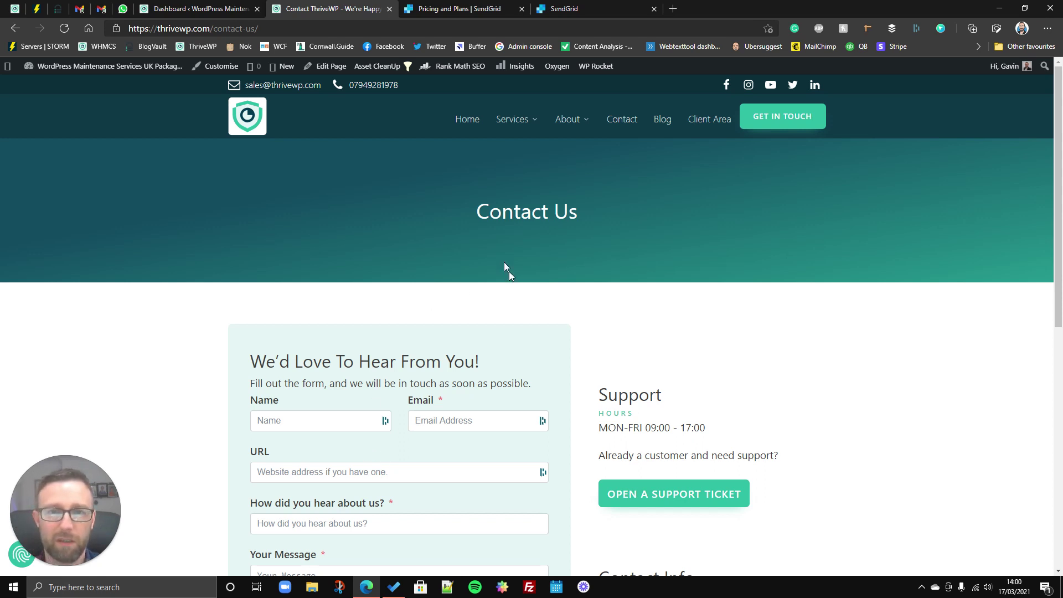
drag(475, 213, 574, 222)
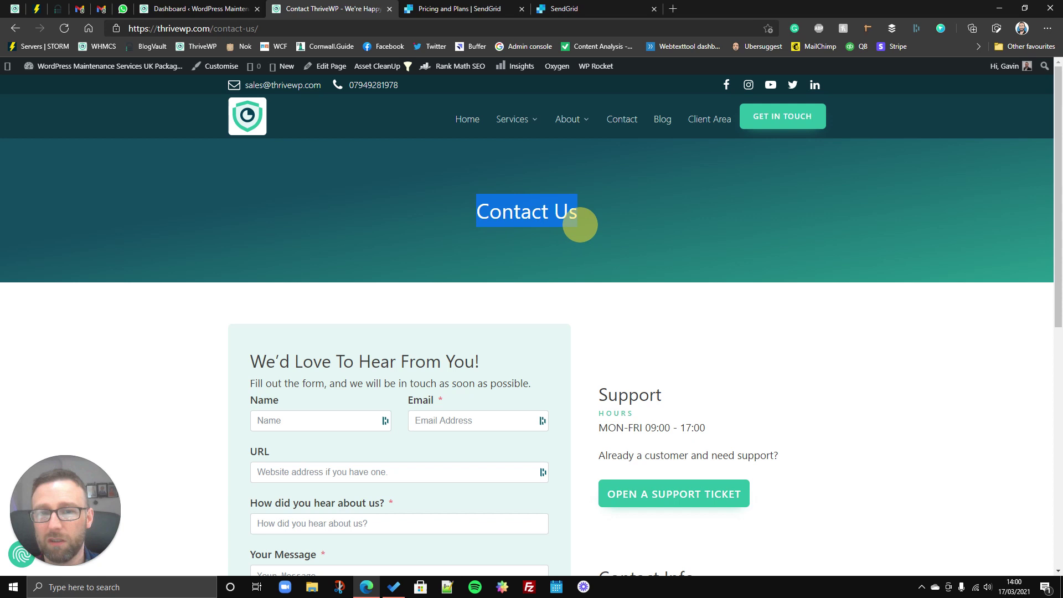
click(421, 249)
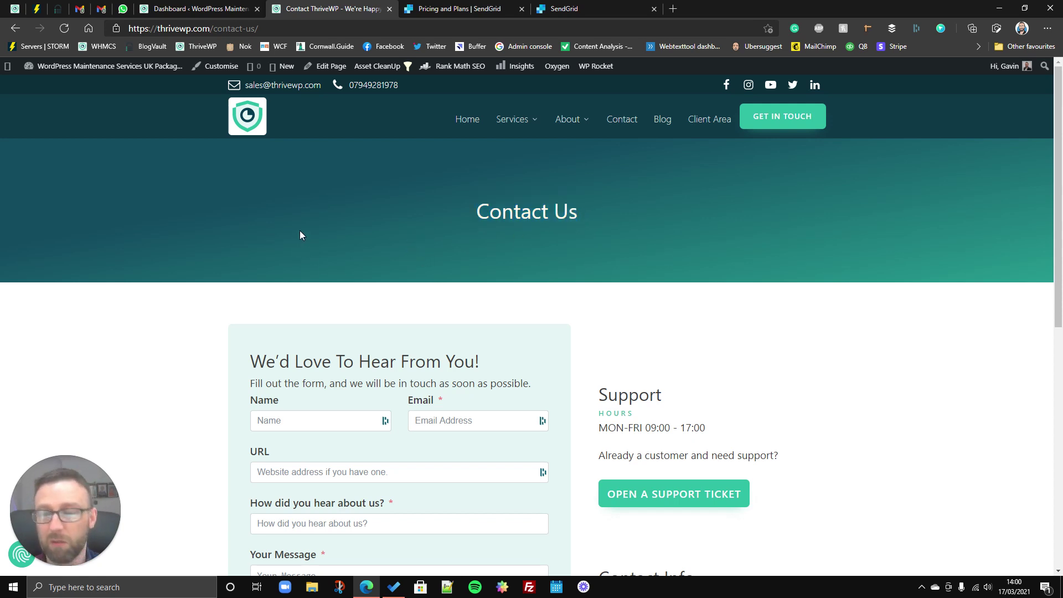
From the WordPress dashboard, go to WP Mail SMTP > Settings in the sidebar
click(218, 13)
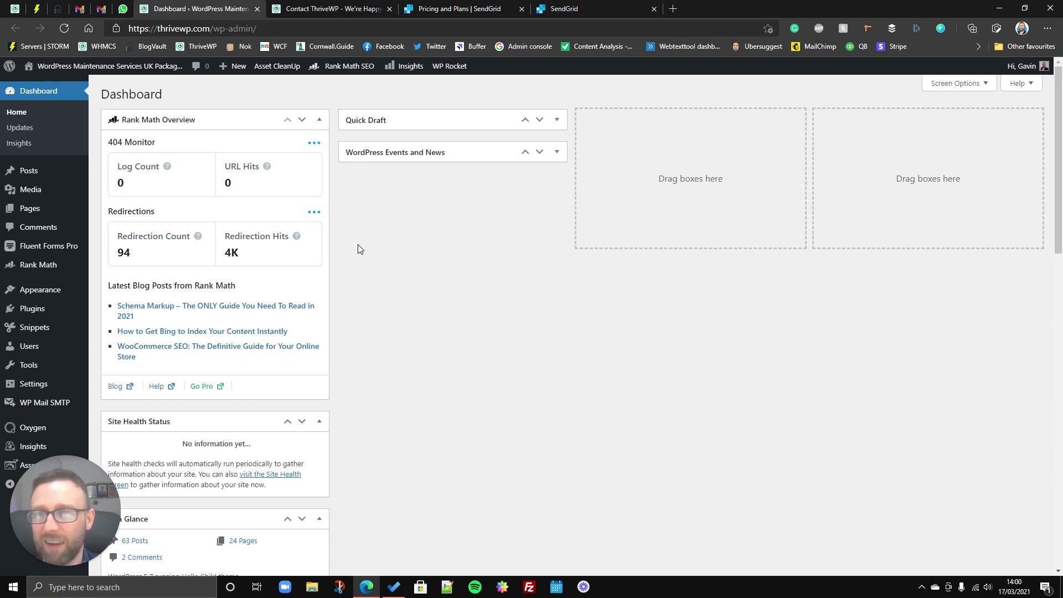
scroll(440, 285, down, 4)
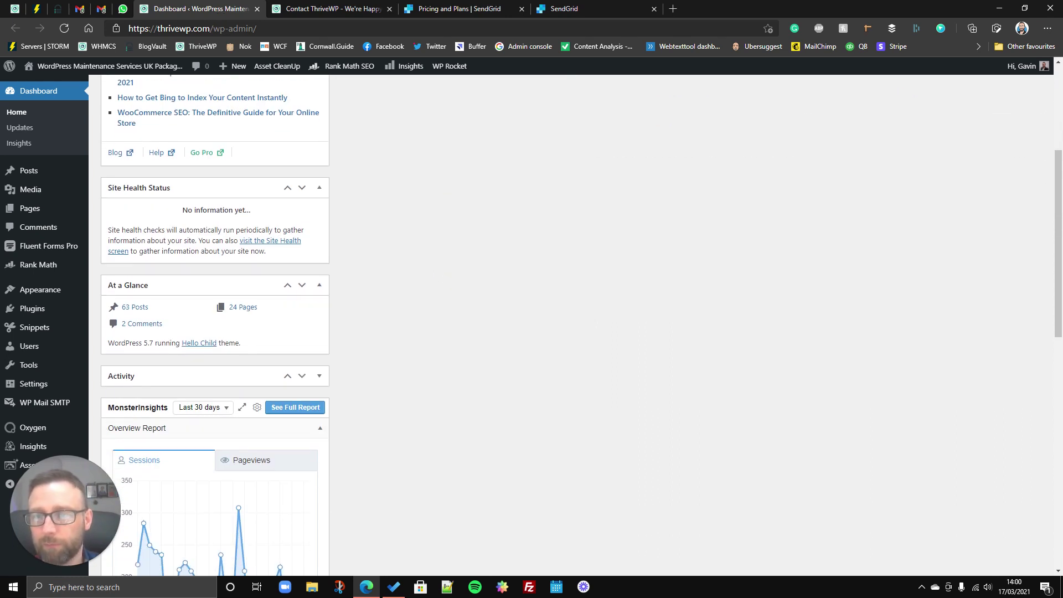
mouse_move(33, 431)
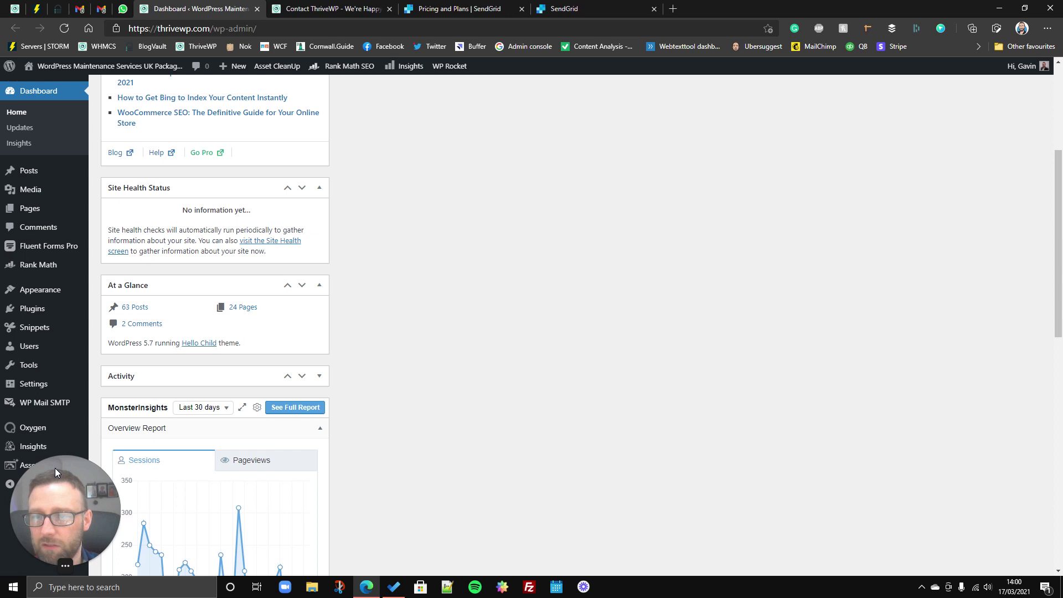
drag(55, 468, 600, 418)
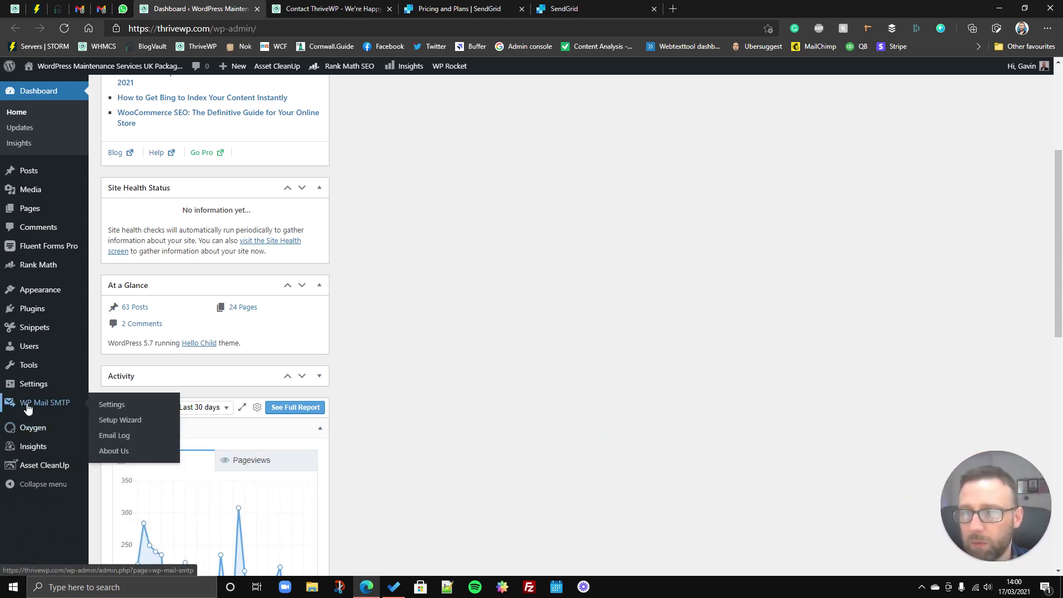
click(45, 408)
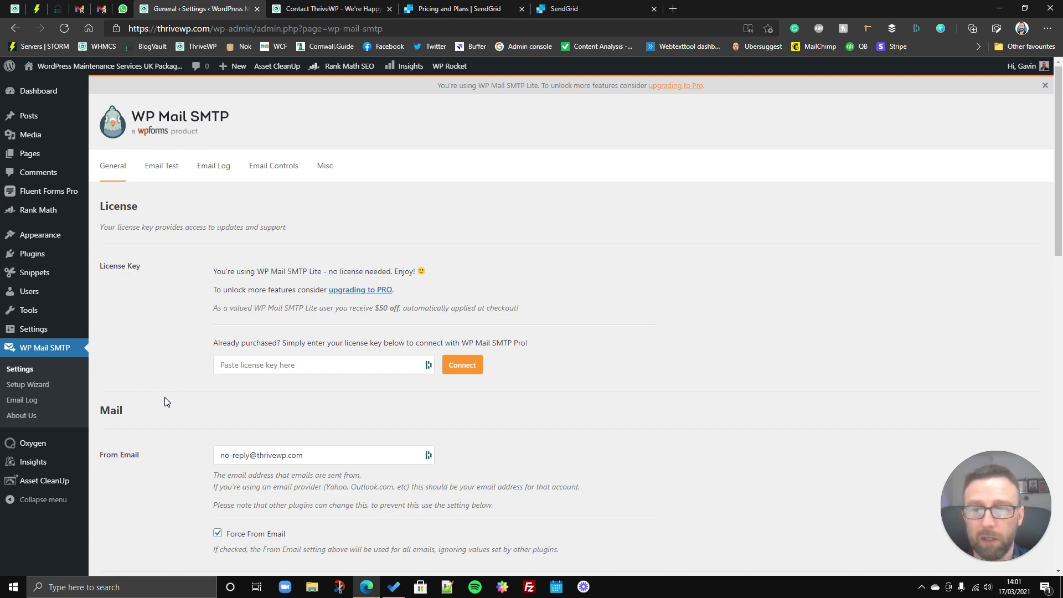
Scroll the Mail section to review From Email, From Name ThriveWP and the SendGrid mailer
scroll(161, 407, down, 5)
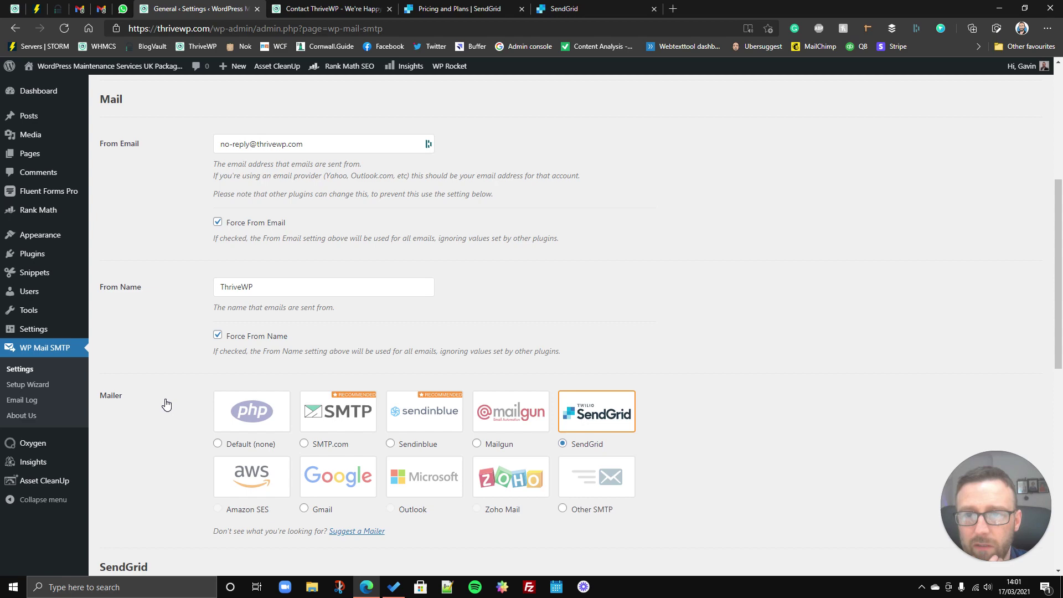
scroll(167, 405, down, 3)
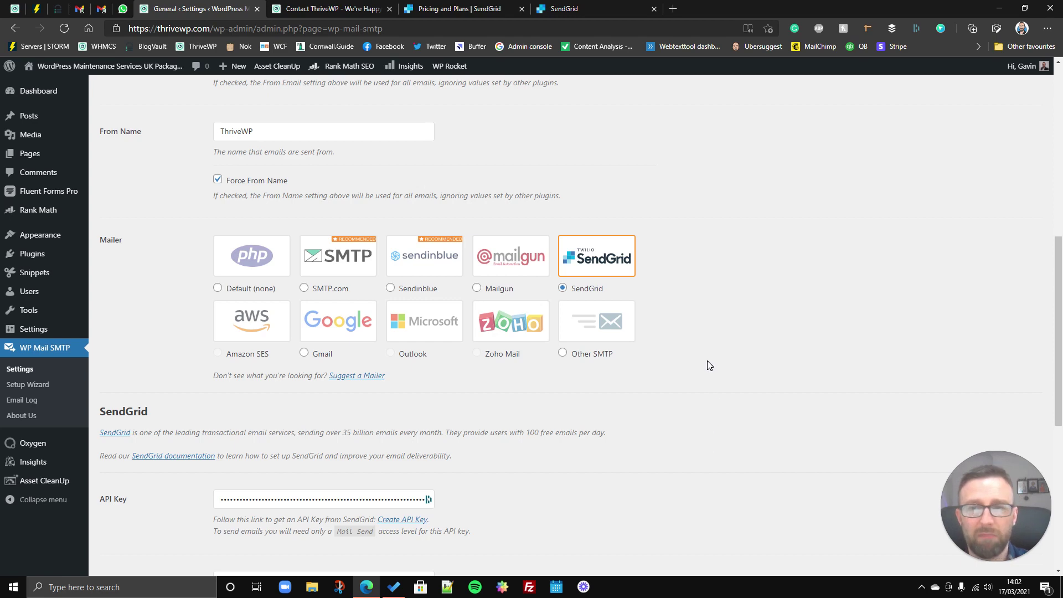
scroll(702, 364, up, 1)
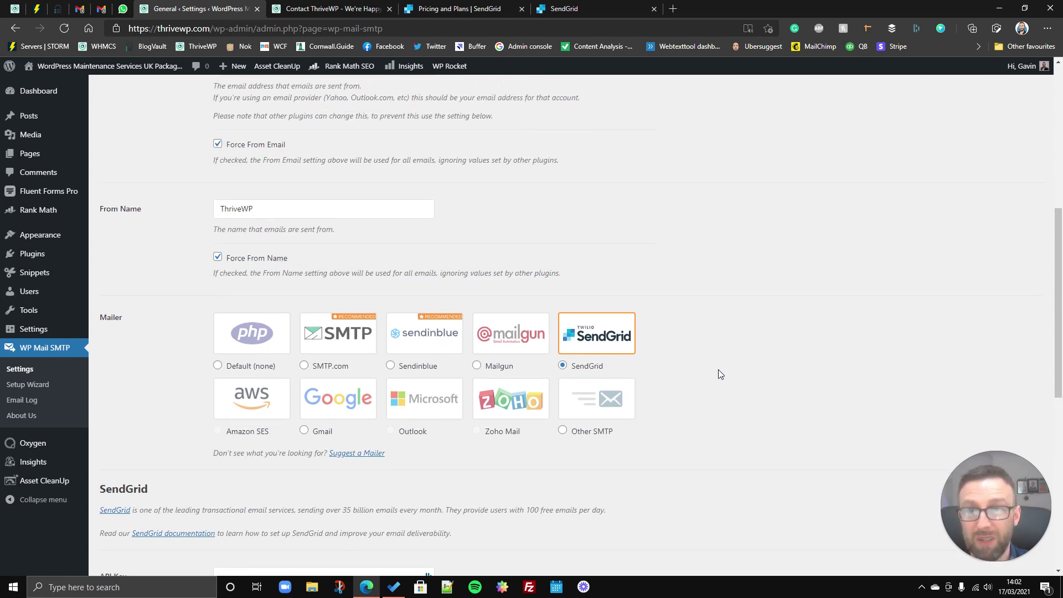
scroll(719, 375, up, 1)
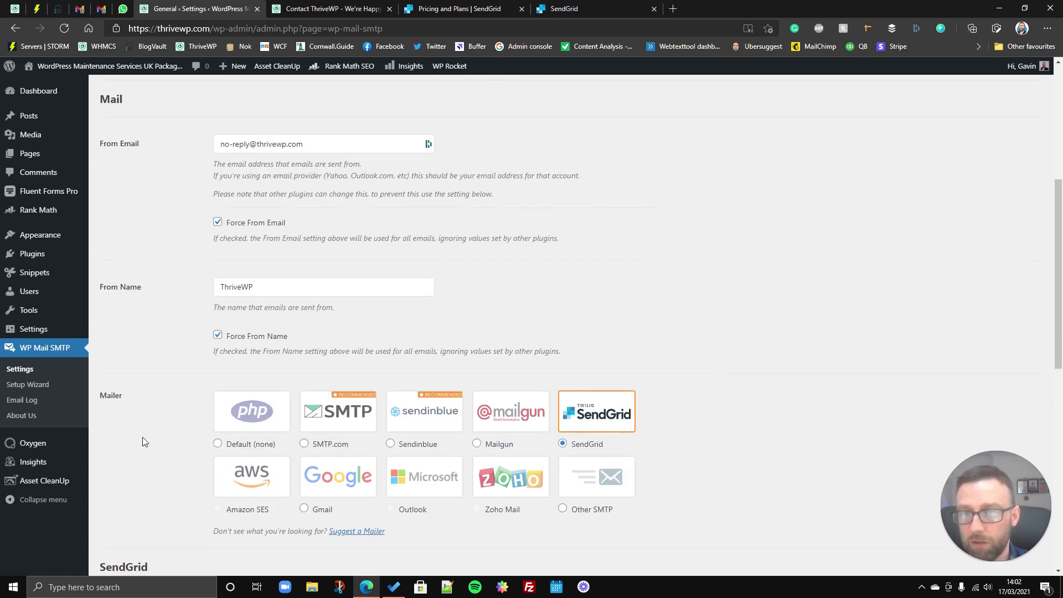
scroll(143, 449, down, 1)
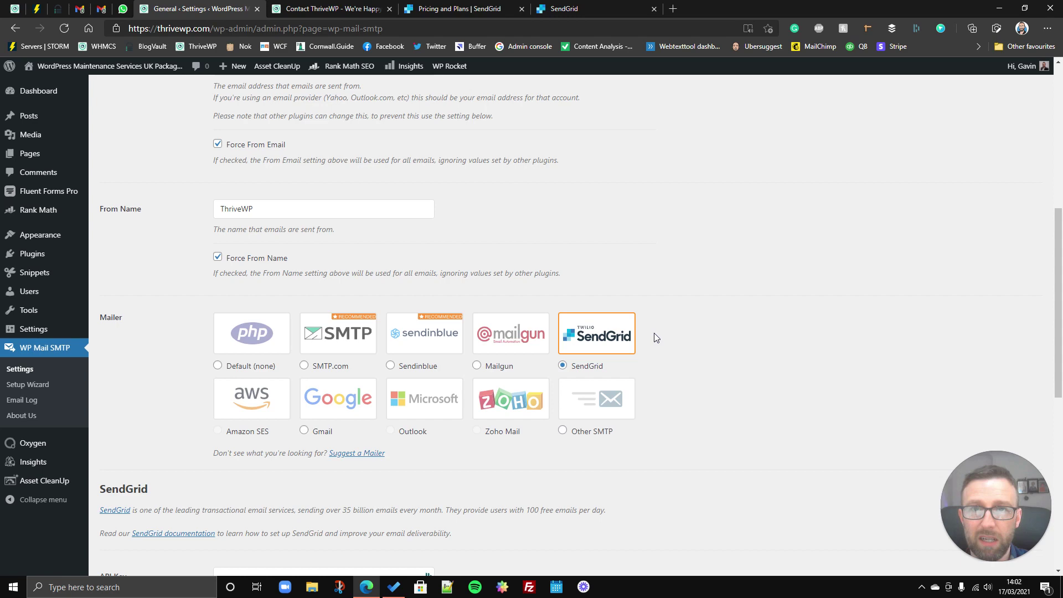
click(455, 7)
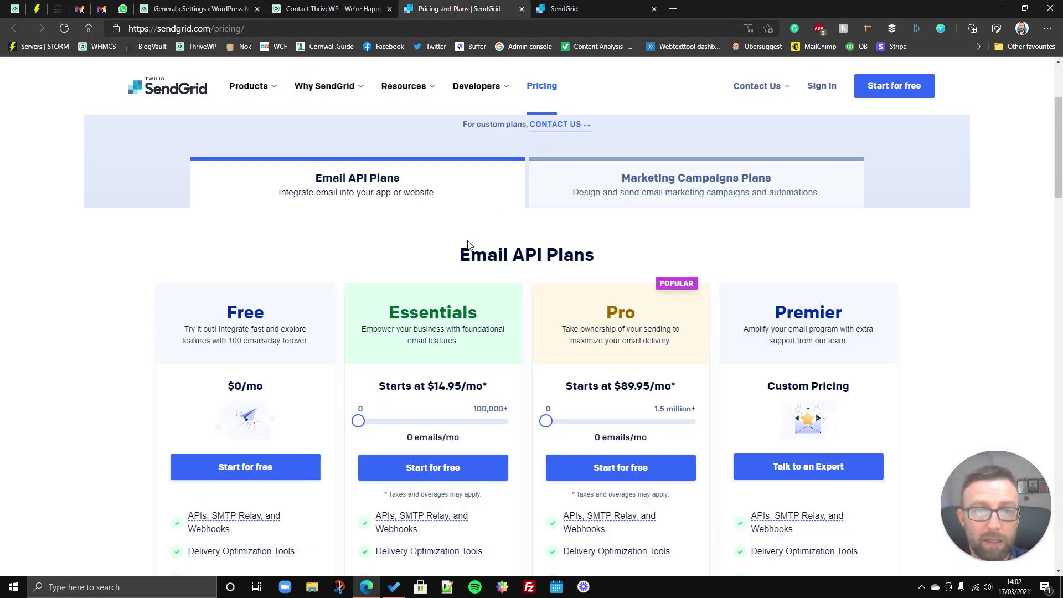
scroll(75, 388, down, 4)
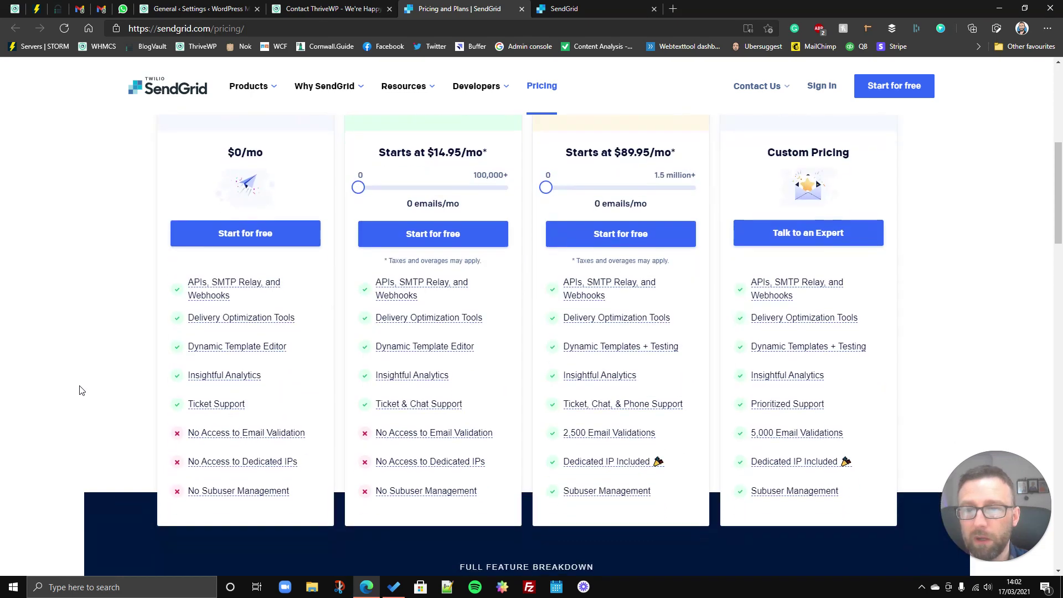
scroll(83, 392, up, 1)
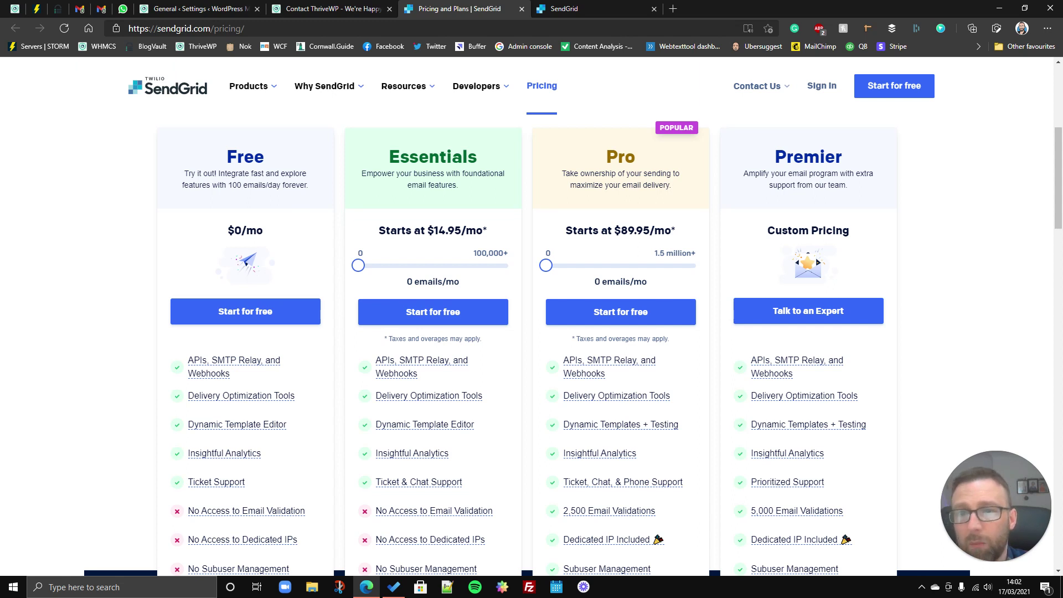
drag(228, 186, 277, 184)
click(277, 188)
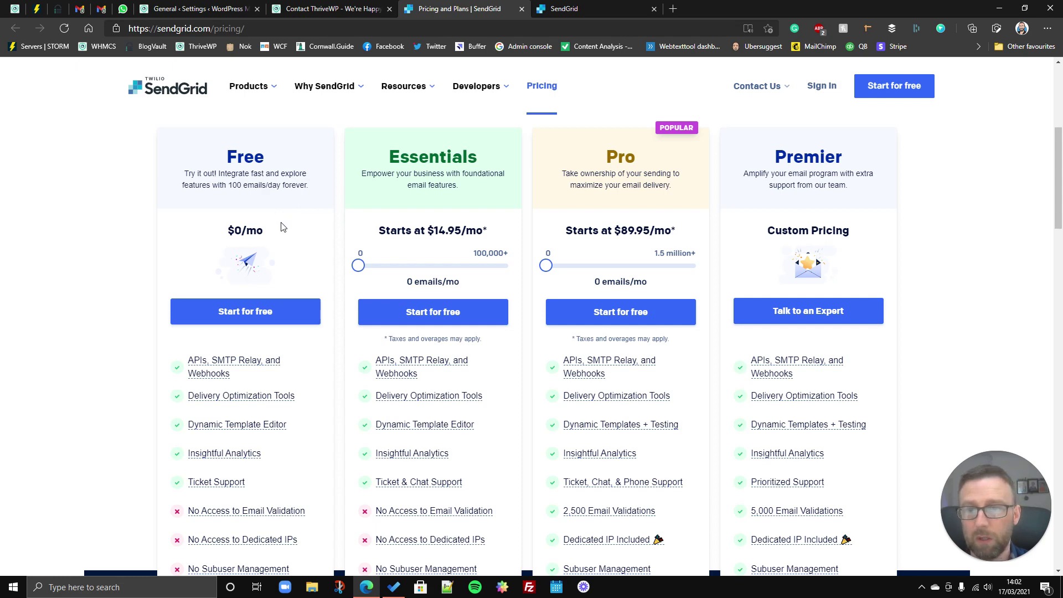
scroll(281, 222, down, 1)
scroll(117, 310, up, 2)
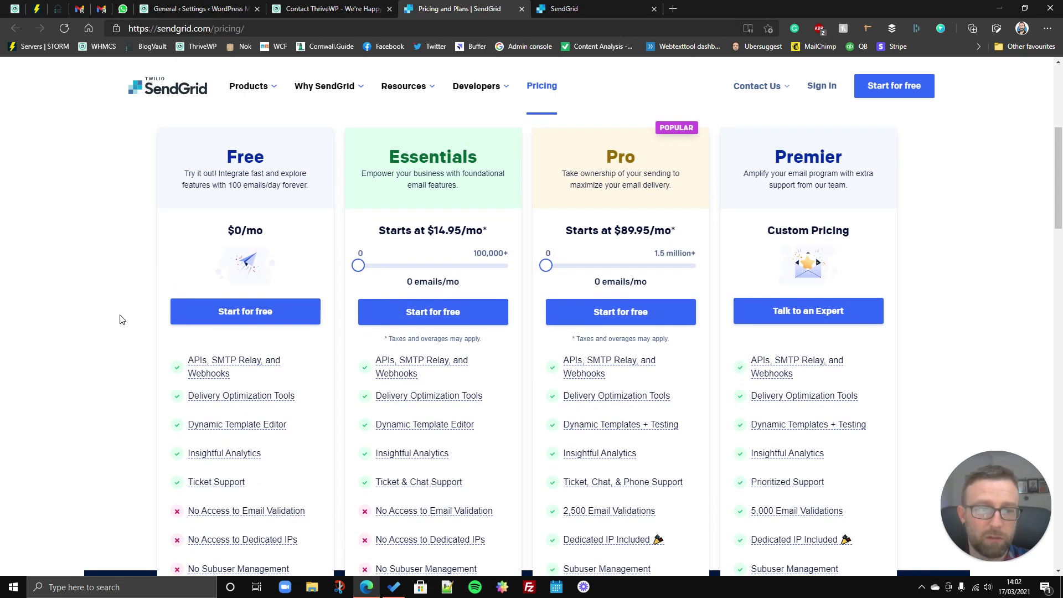
scroll(133, 317, down, 1)
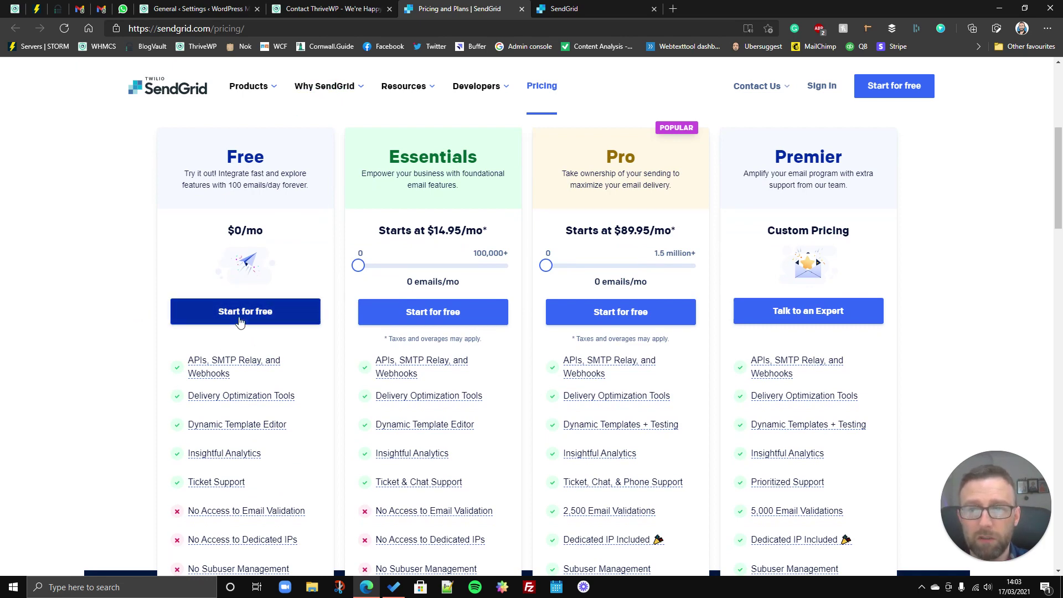
Compare the SendGrid dashboard with the API key stored in WP Mail SMTP settings
key(ctrl+Tab)
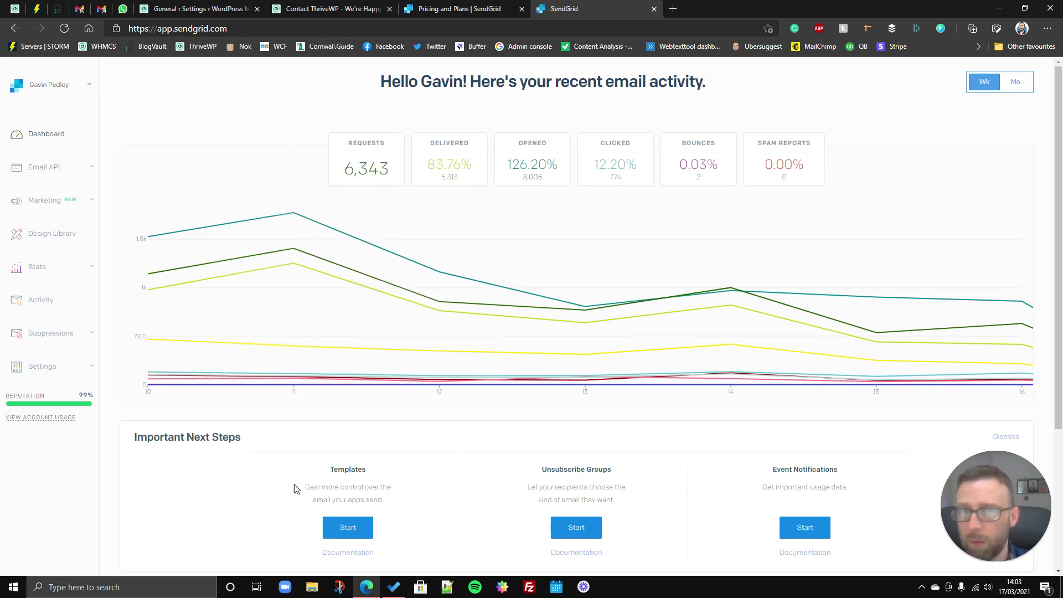
scroll(246, 507, down, 3)
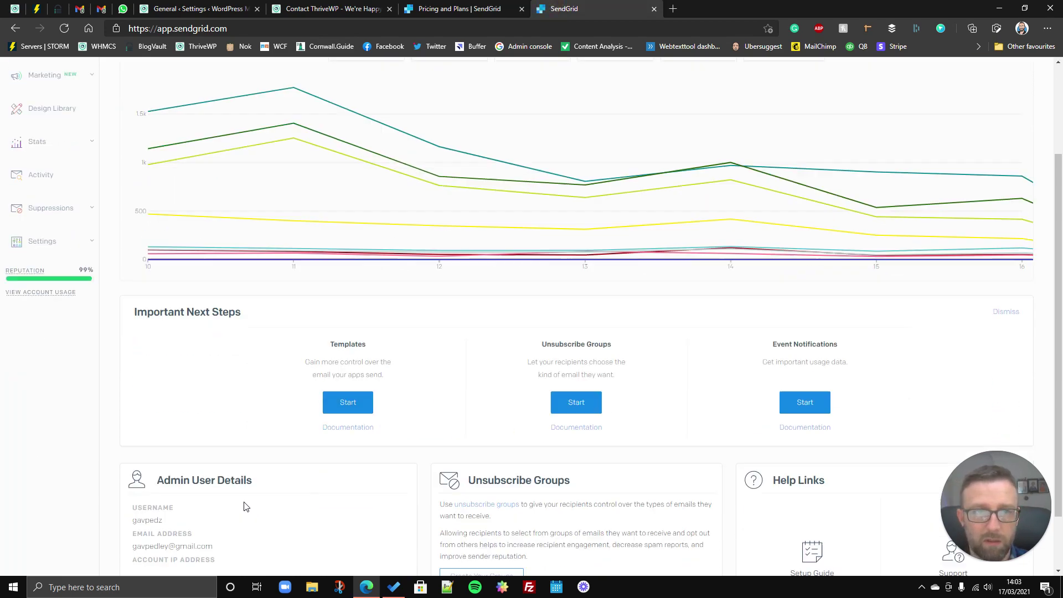
scroll(246, 506, up, 3)
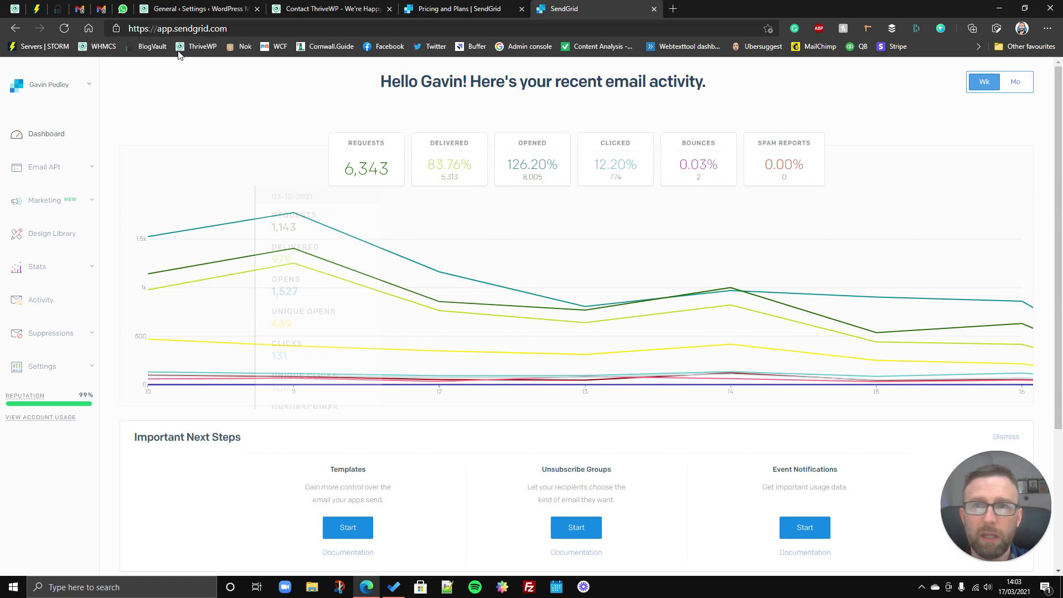
click(238, 8)
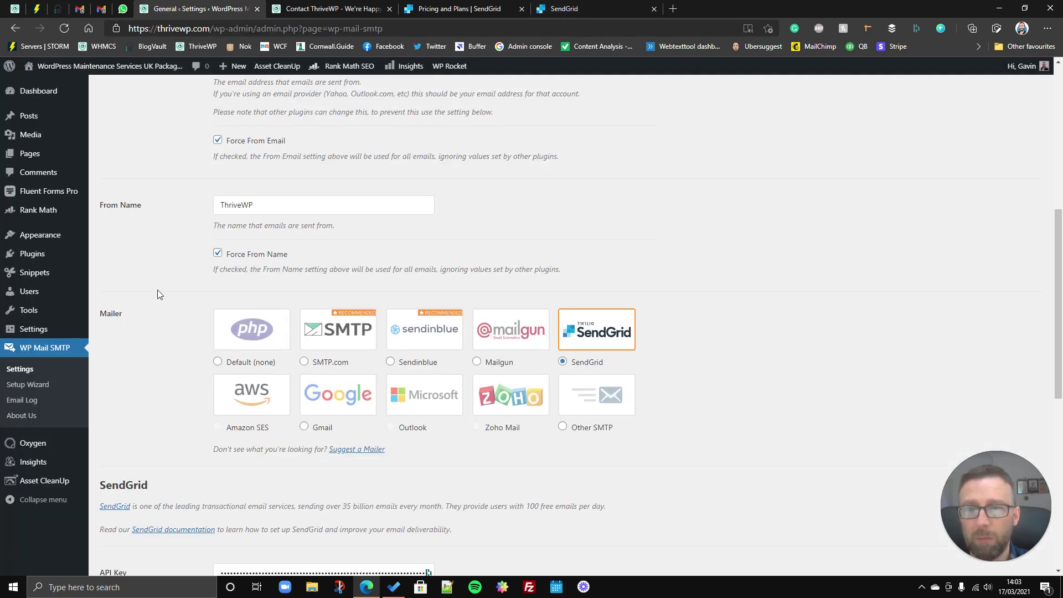
scroll(157, 293, down, 4)
drag(222, 343, 392, 339)
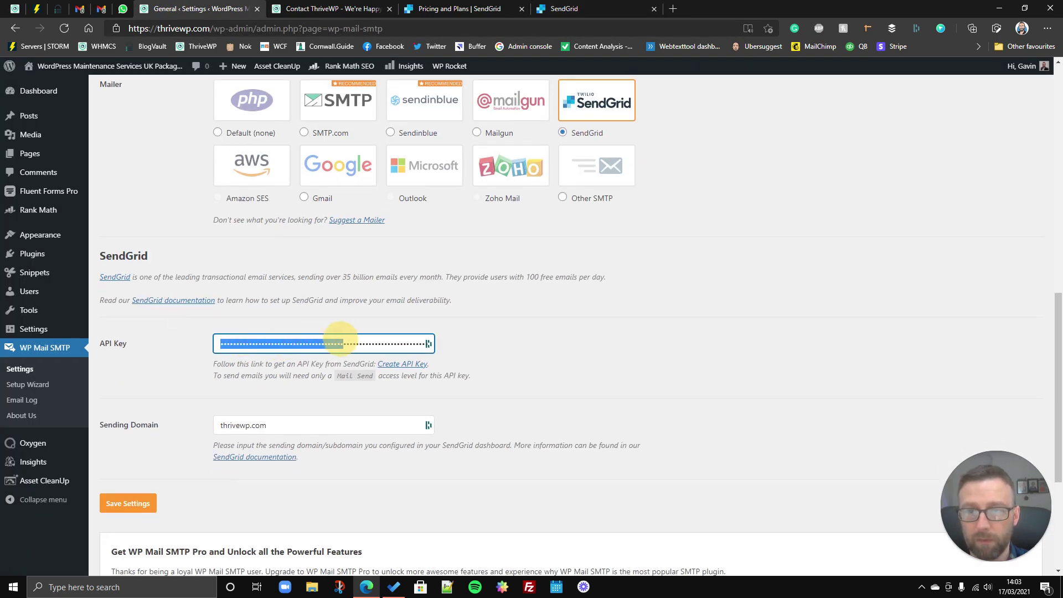
click(531, 329)
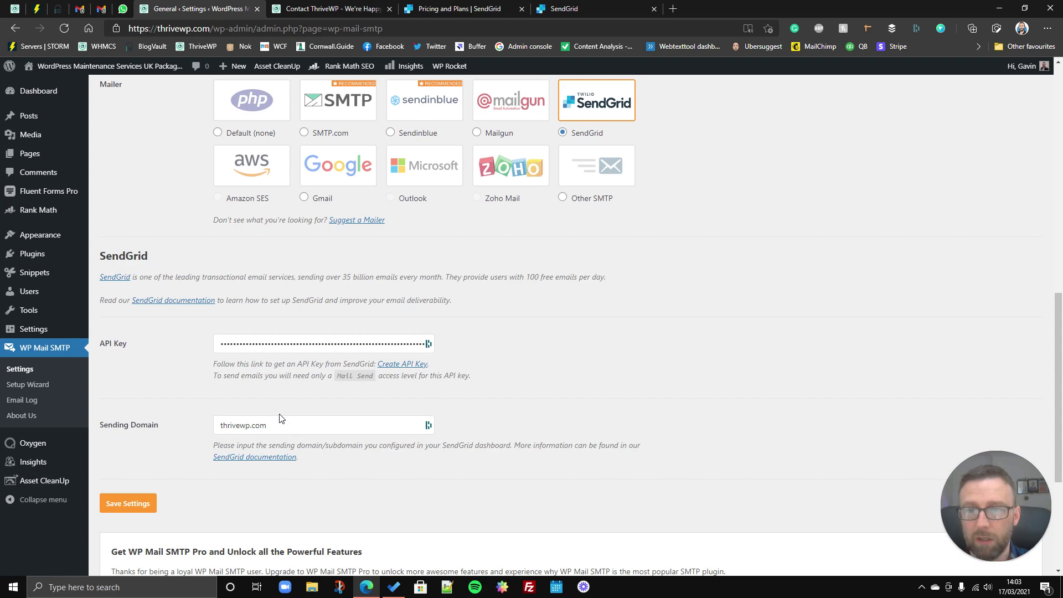
scroll(531, 329, up, 4)
click(565, 8)
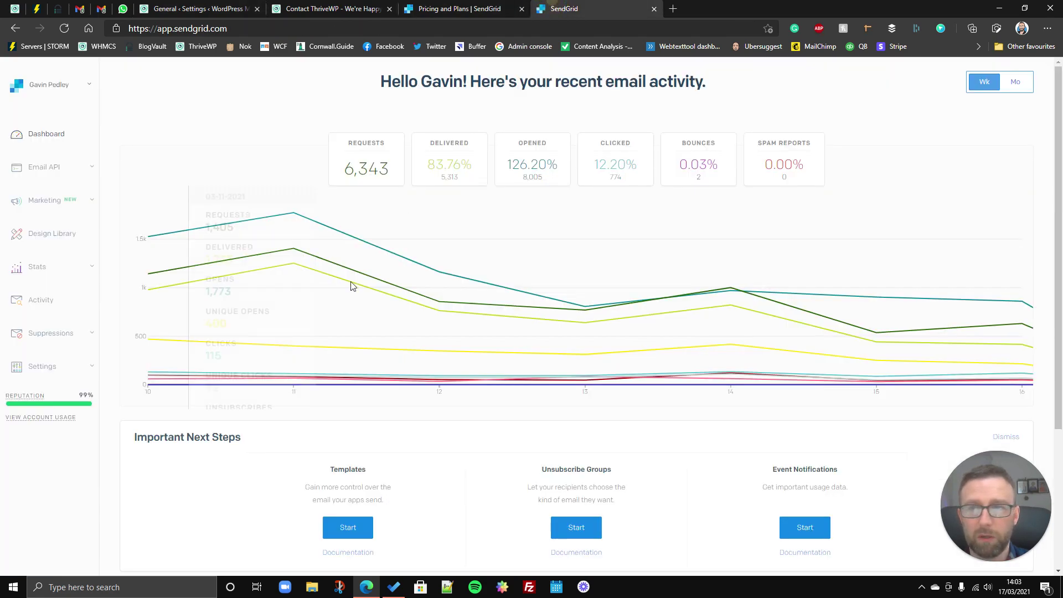
Collapse Email API and open SendGrid's Settings > API Keys page
click(92, 169)
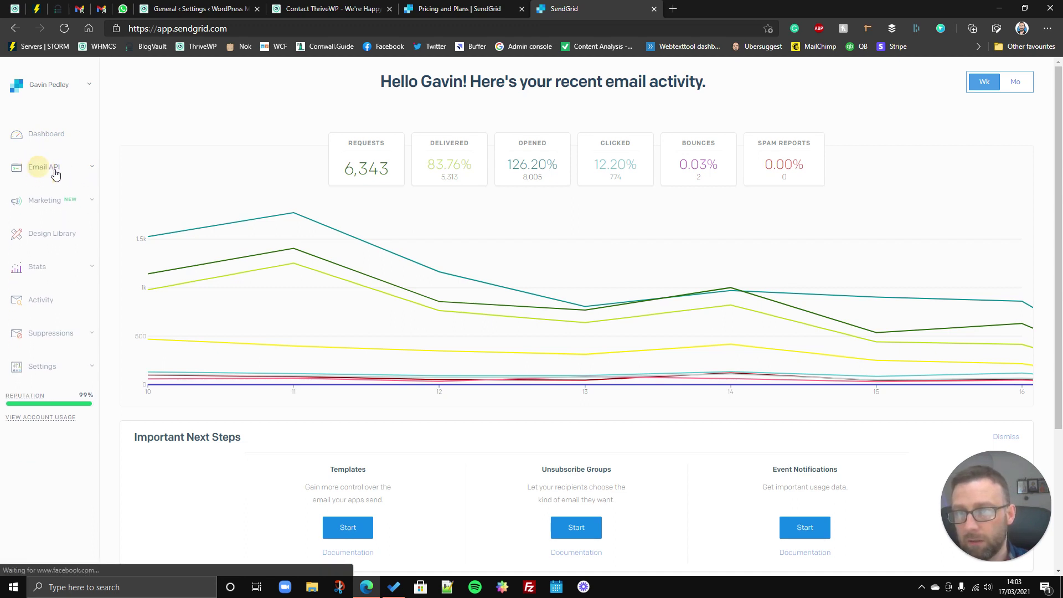
click(55, 173)
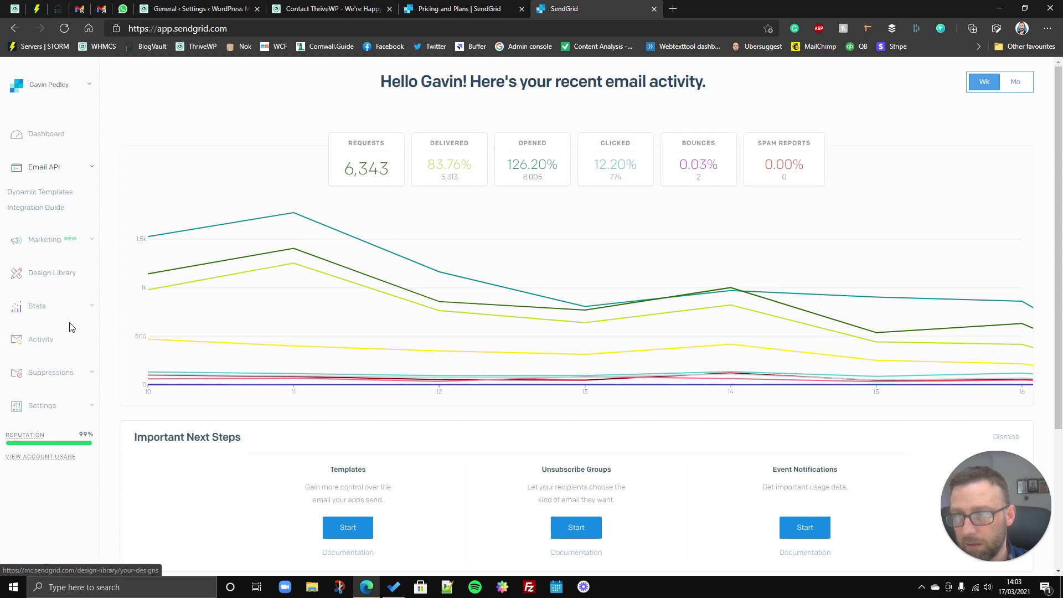
click(86, 407)
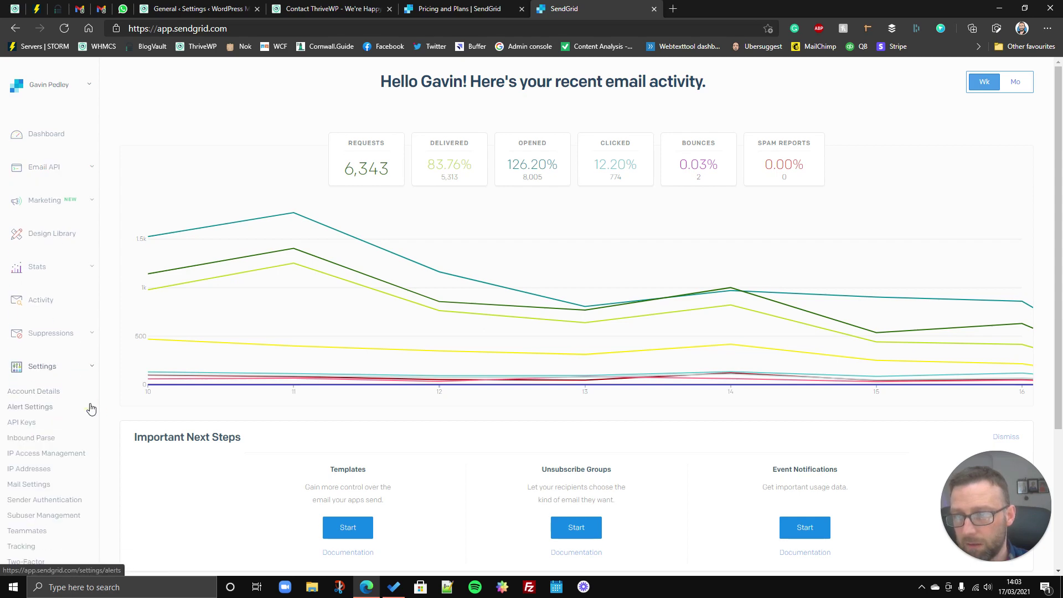
scroll(80, 404, down, 4)
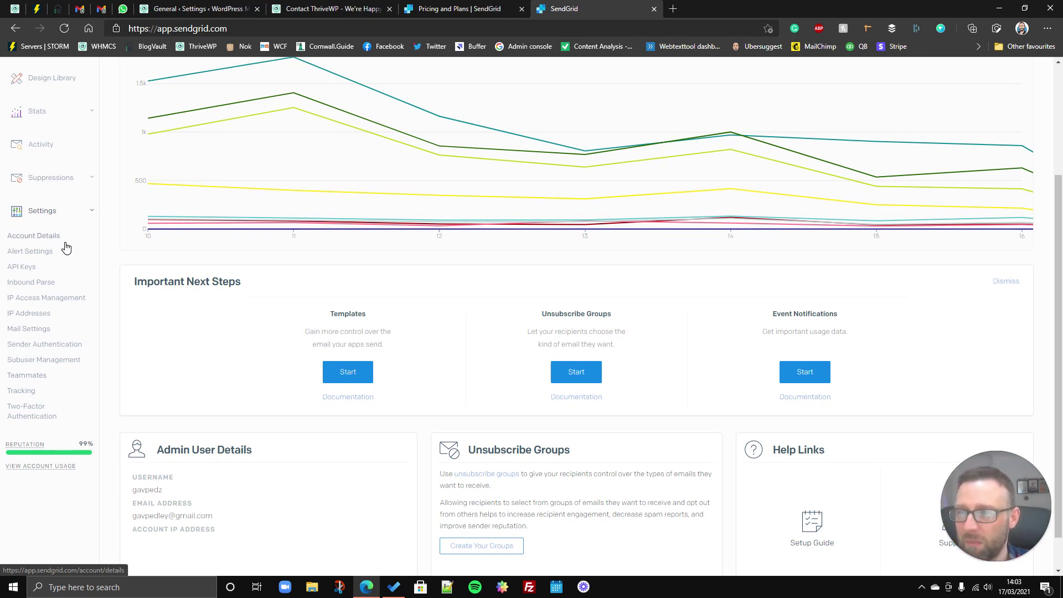
click(20, 270)
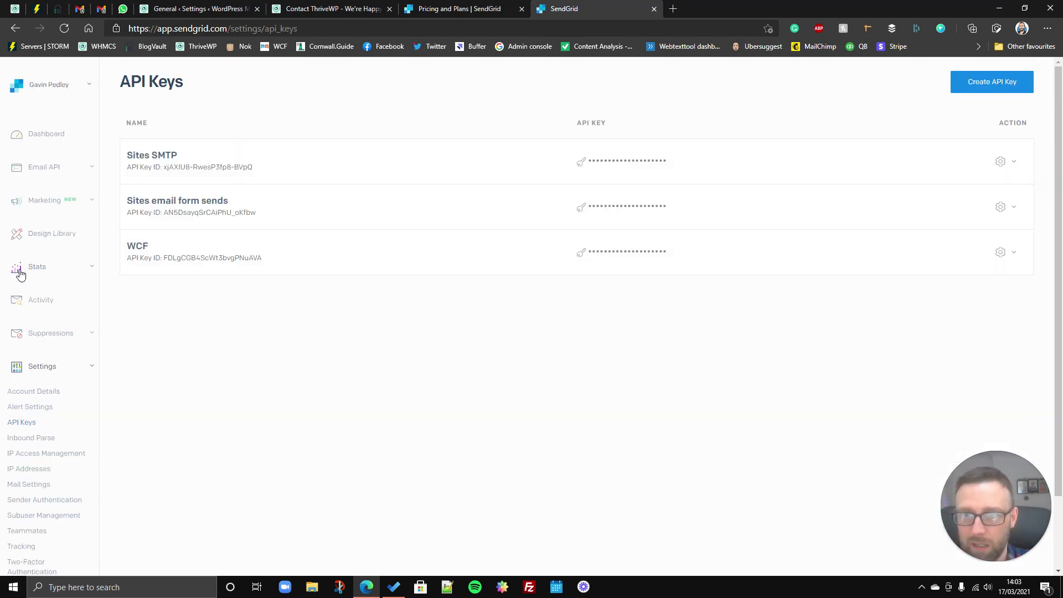
Create a Full Access SendGrid API key named 'New key' and view its value
scroll(34, 400, down, 2)
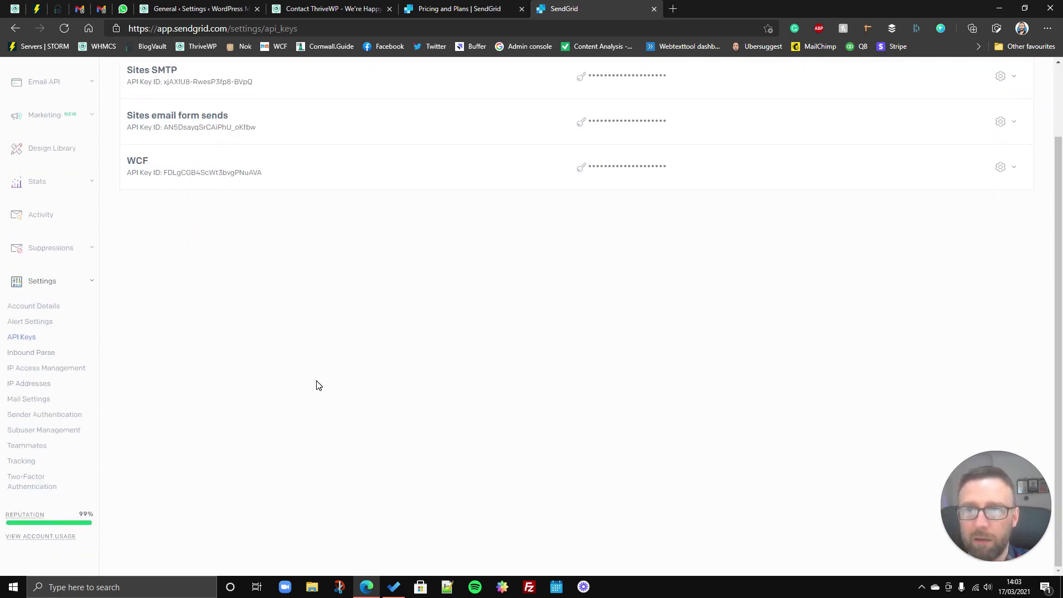
scroll(305, 370, up, 2)
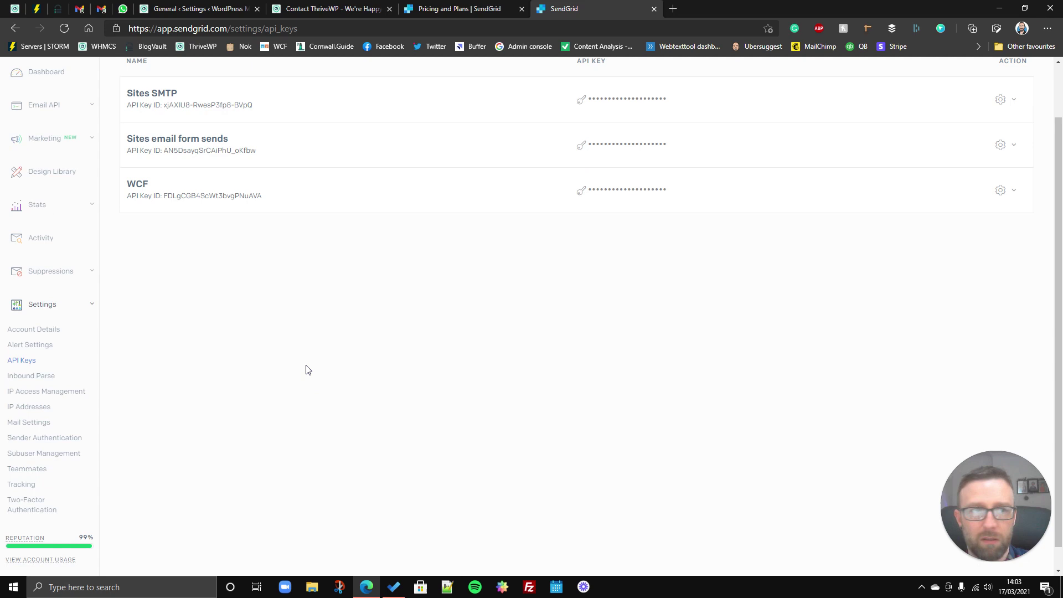
click(981, 80)
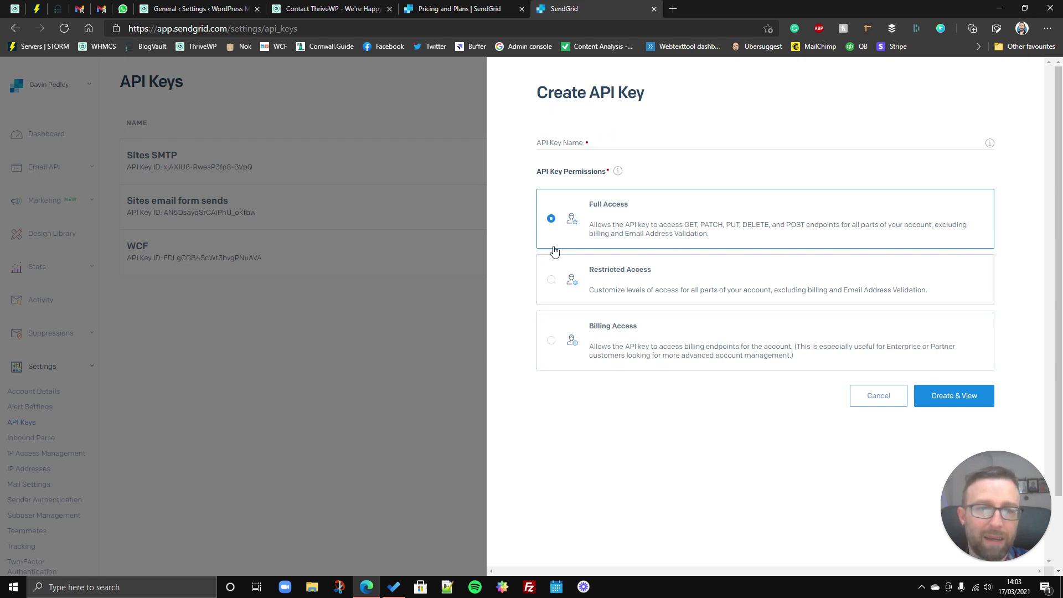
click(954, 390)
click(559, 143)
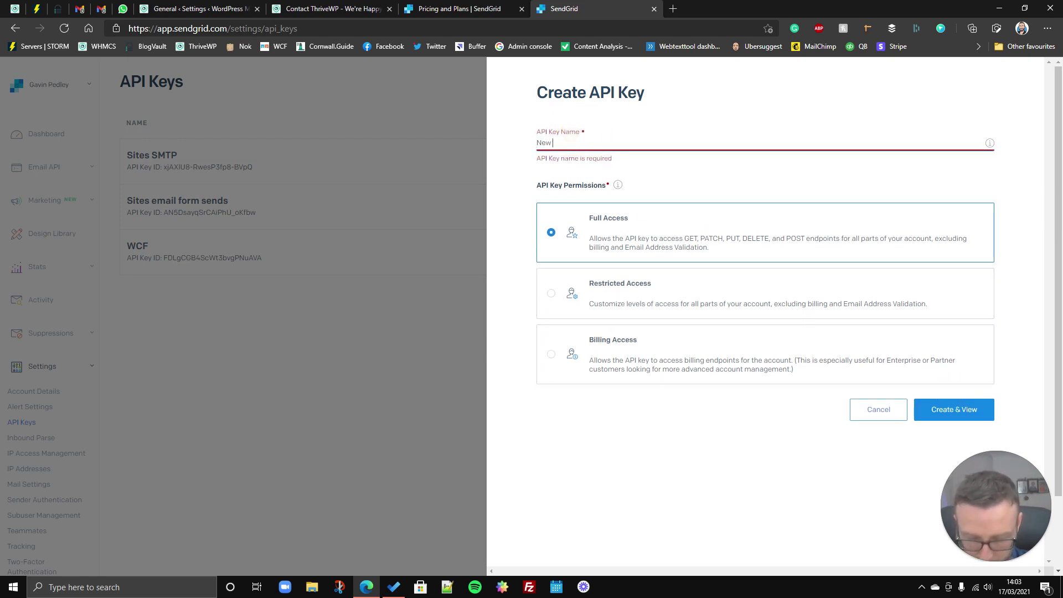
text(New key)
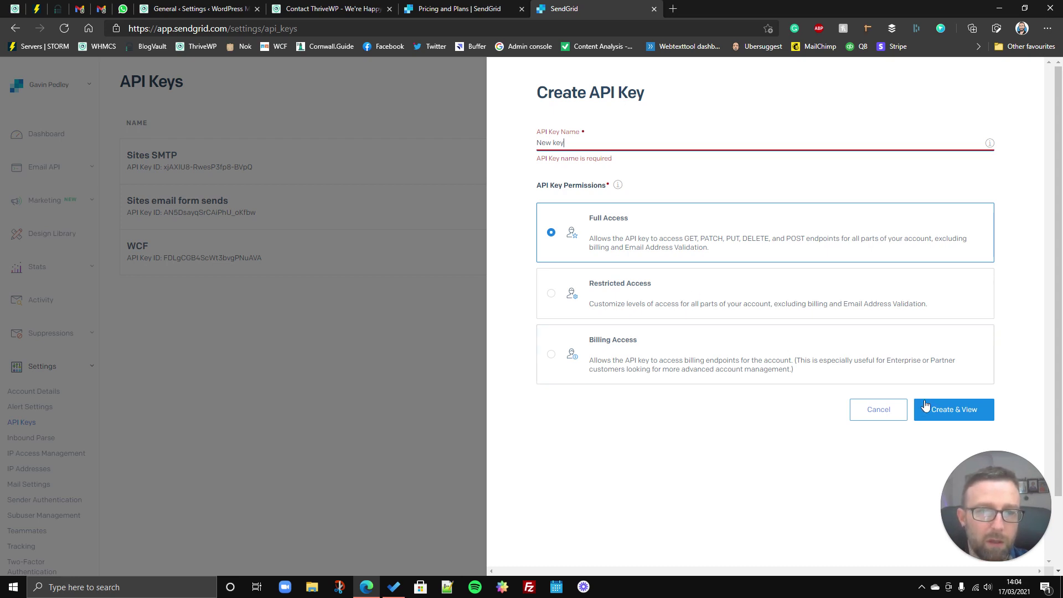
click(931, 409)
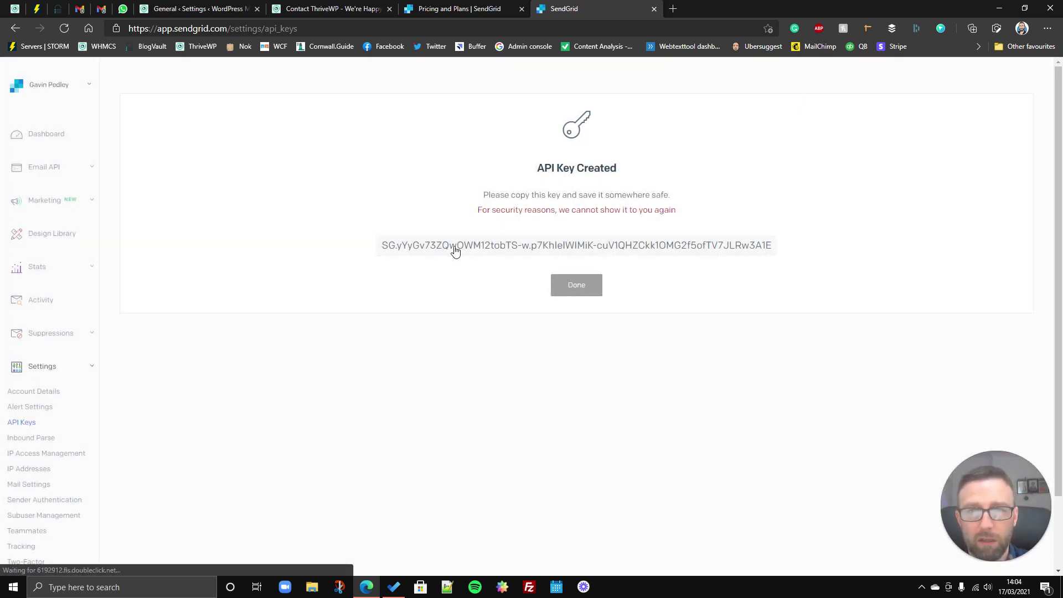
Copy the generated 'New key' API key value and glance at the WP Mail SMTP settings
drag(408, 246, 593, 263)
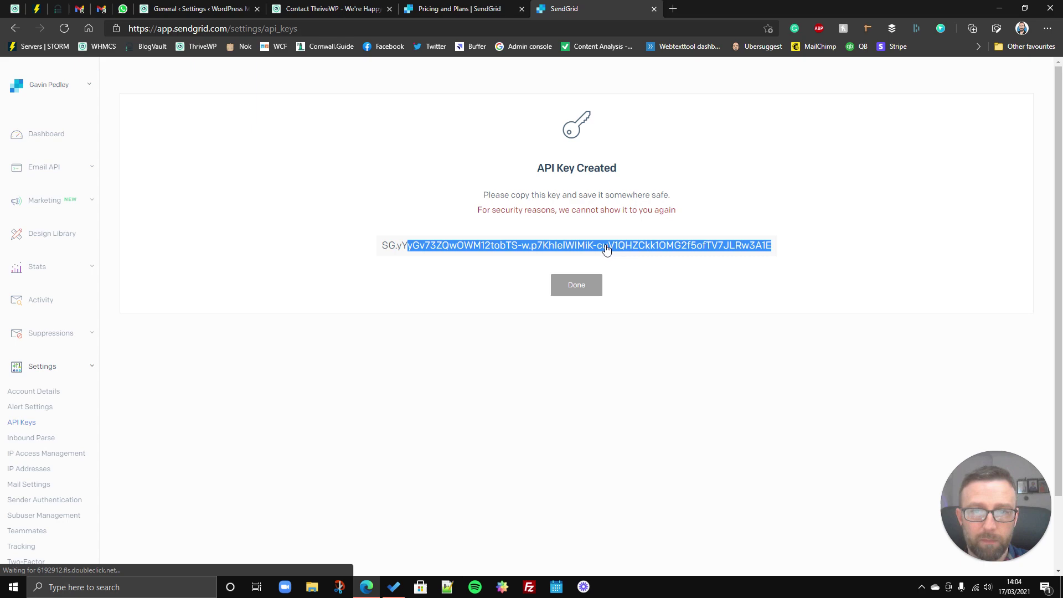
click(605, 247)
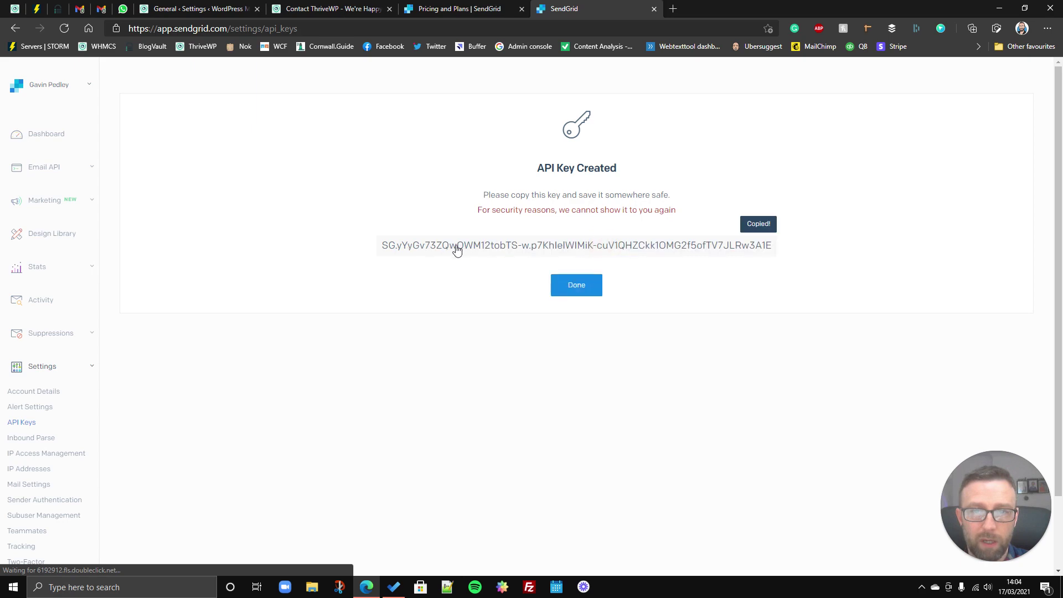
click(200, 8)
scroll(346, 435, down, 5)
scroll(346, 434, down, 1)
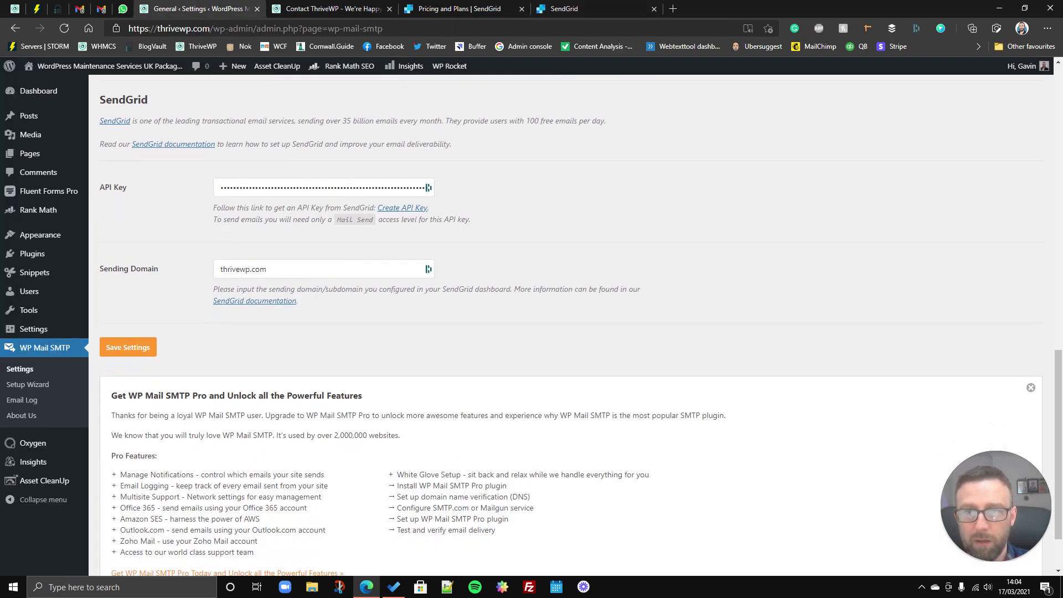
scroll(345, 435, up, 5)
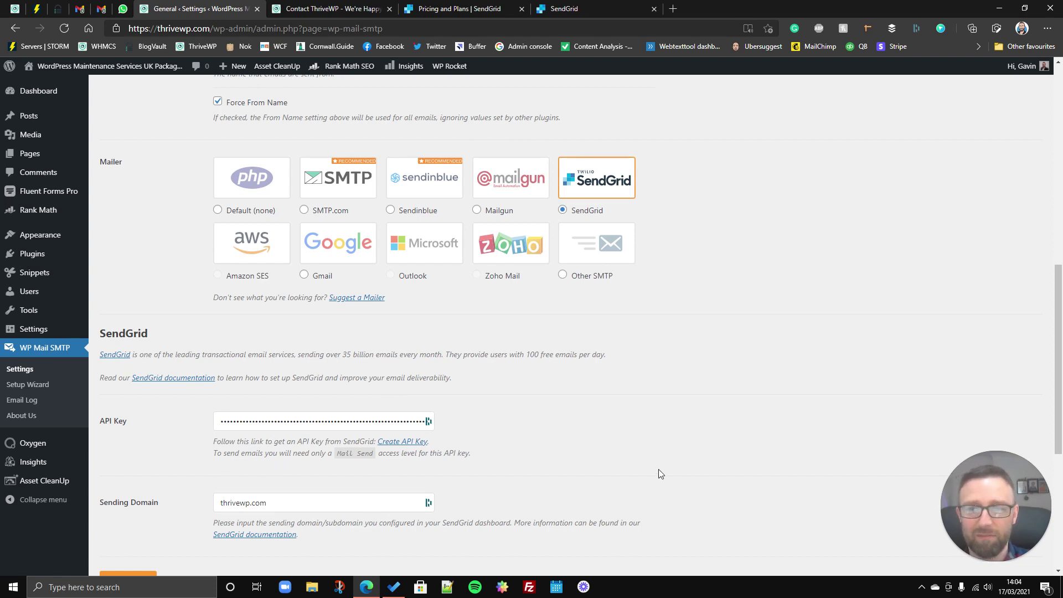
Back in SendGrid, finish and return to the API Keys list now showing New key
key(ctrl+shift+Tab)
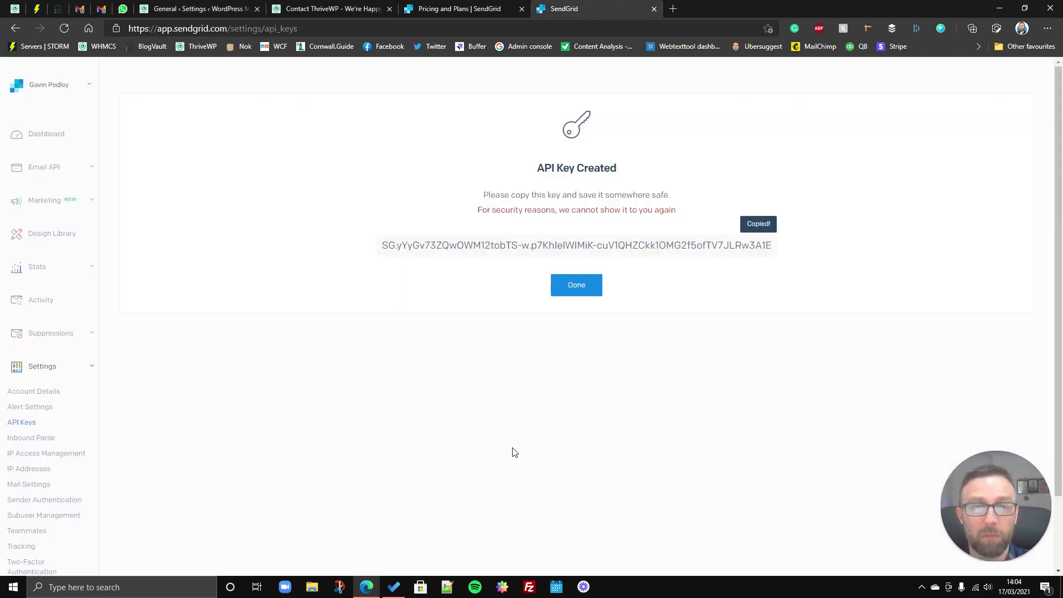
click(582, 292)
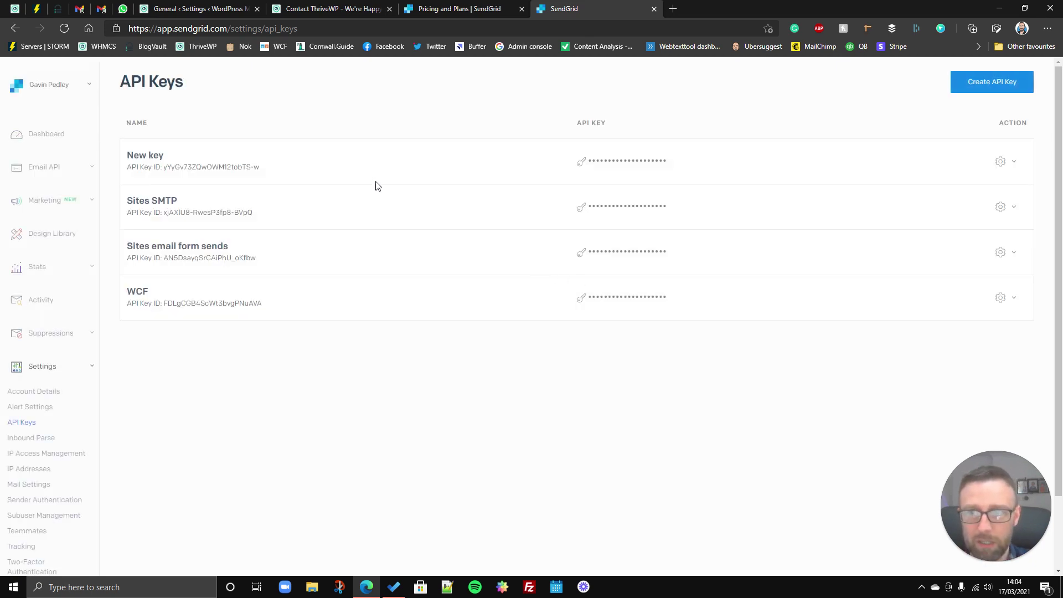
mouse_move(192, 167)
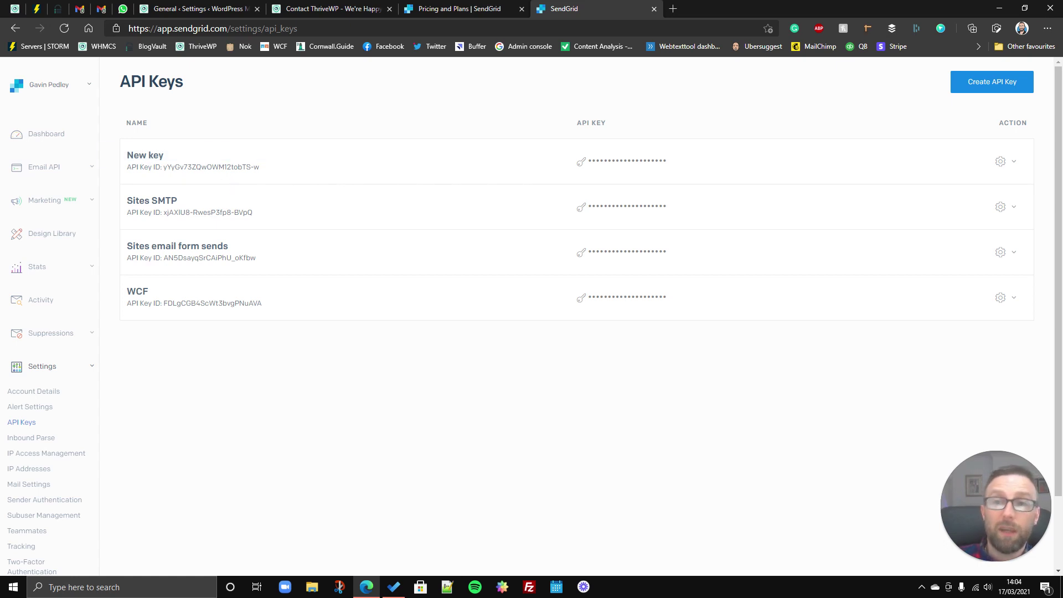
mouse_move(627, 160)
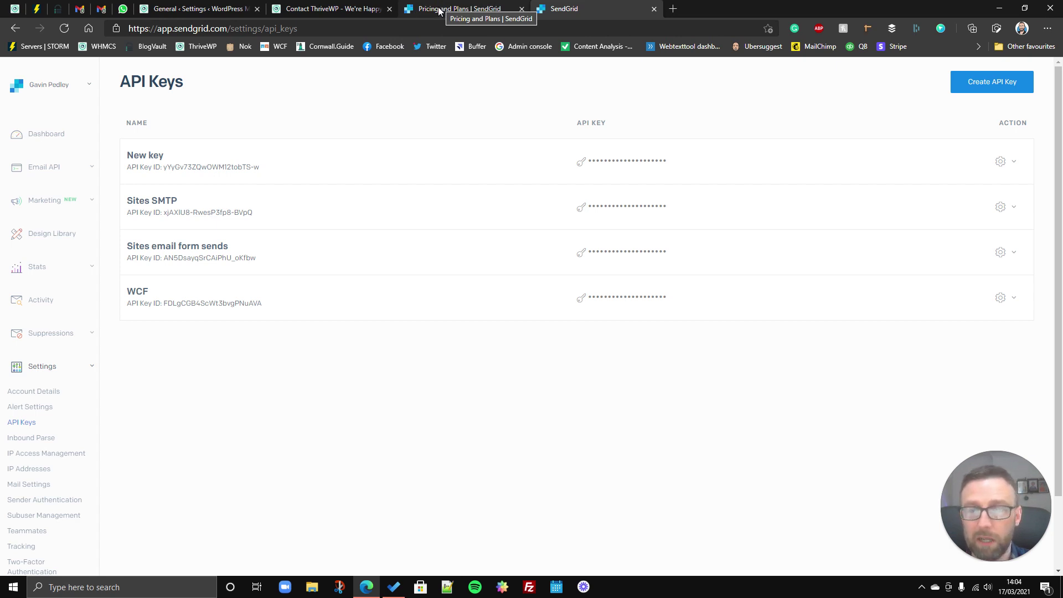
In WP Mail SMTP settings, inspect the From Email address, highlighting its no-reply part
click(172, 8)
scroll(314, 282, up, 10)
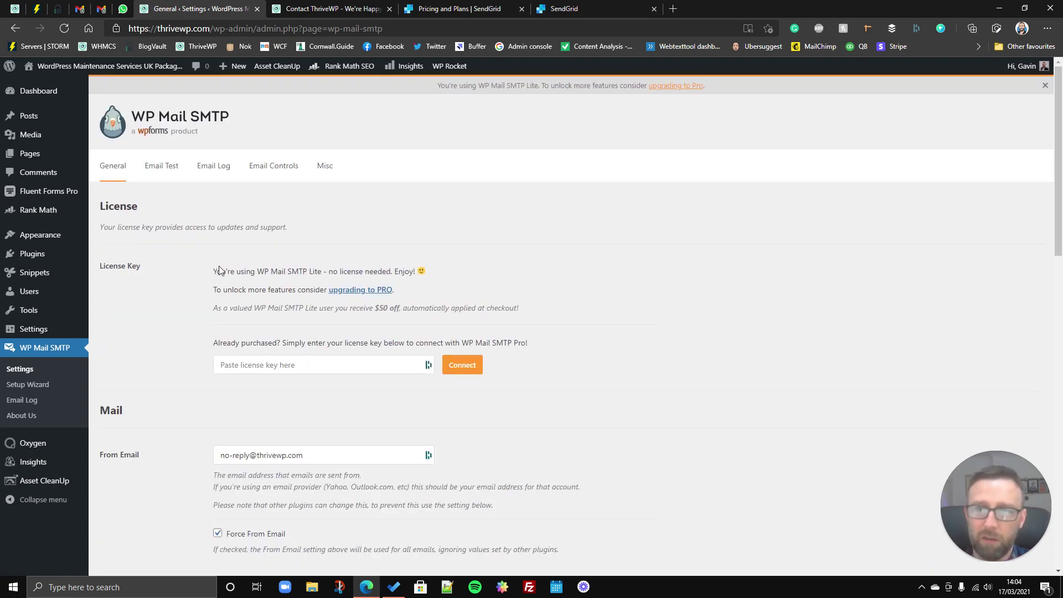
scroll(201, 283, down, 5)
scroll(197, 288, up, 4)
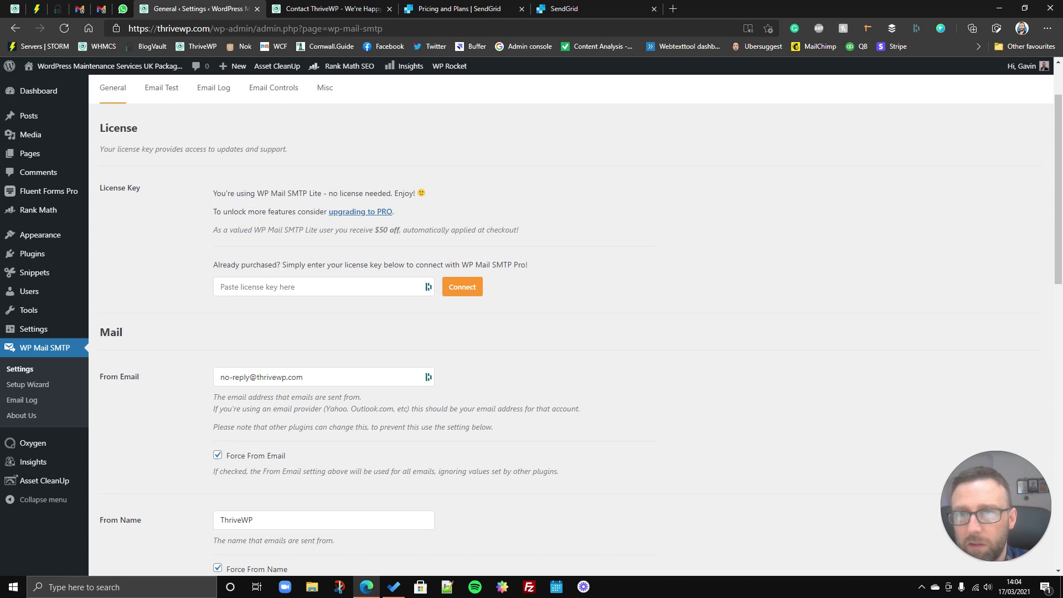
scroll(179, 282, down, 3)
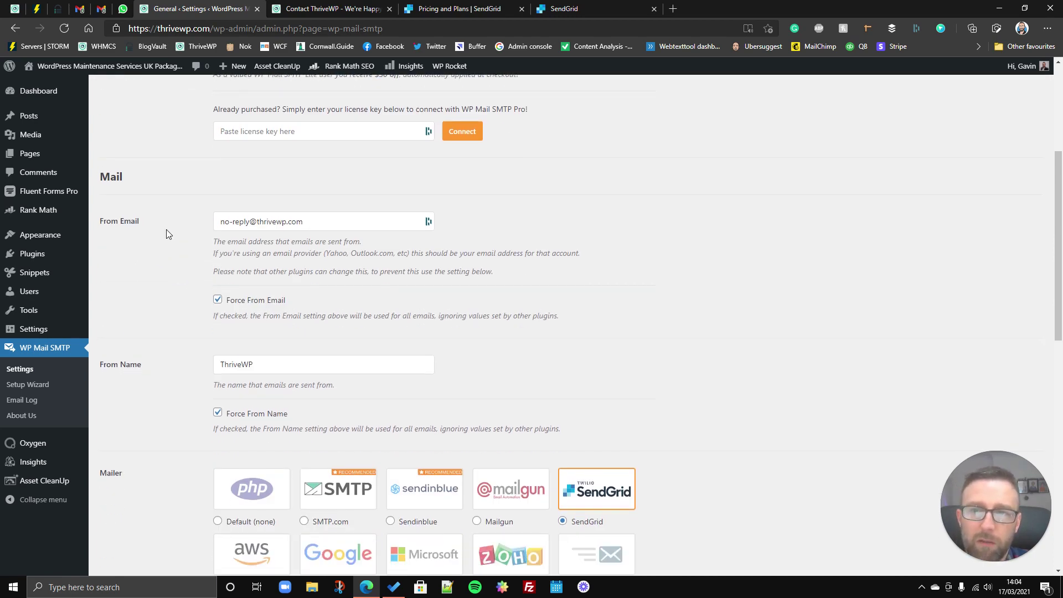
click(310, 222)
click(314, 191)
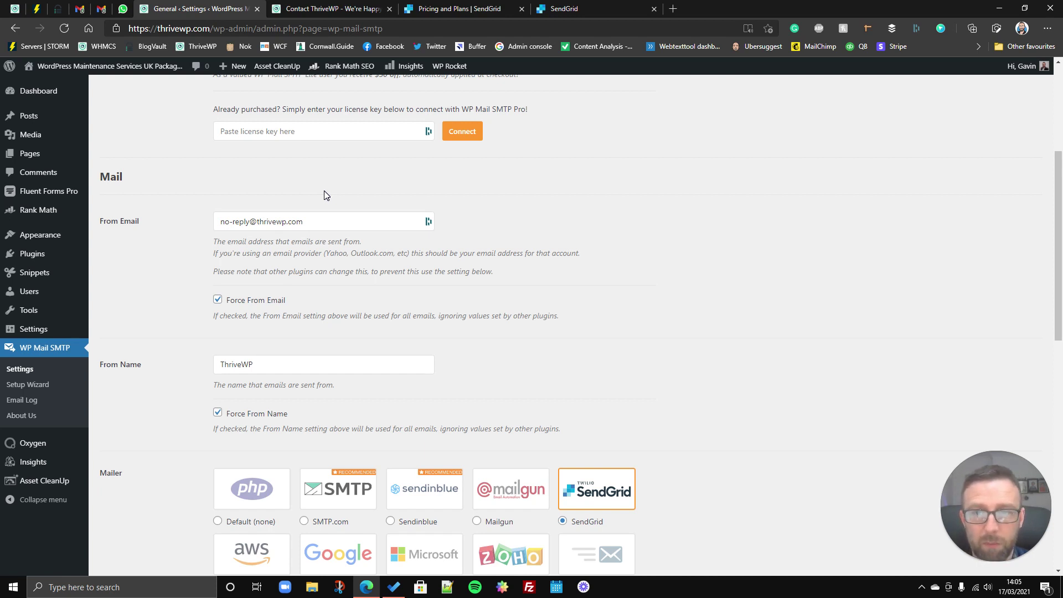
drag(220, 222, 305, 230)
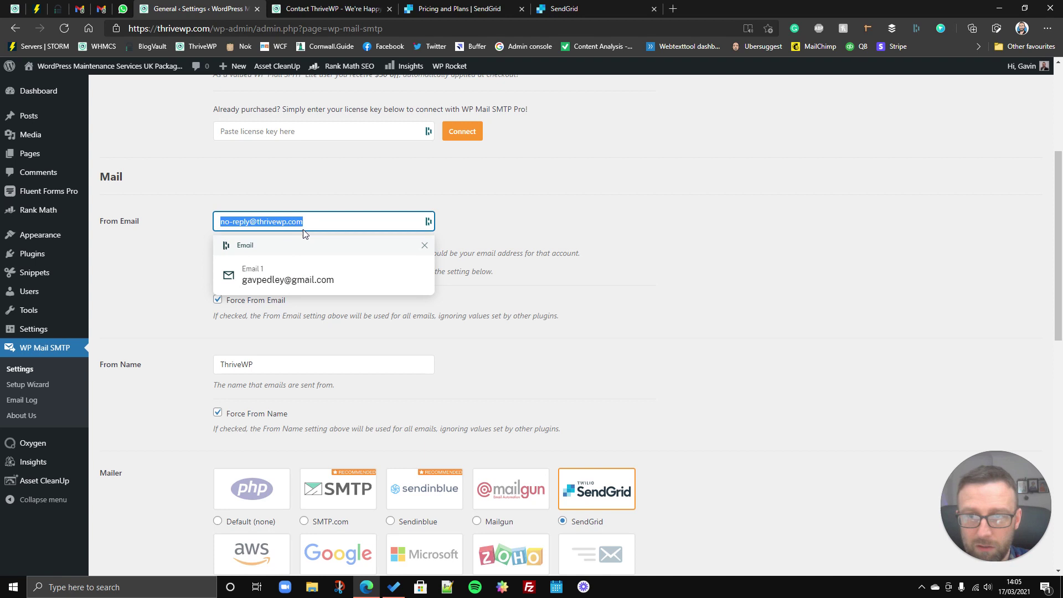
click(299, 201)
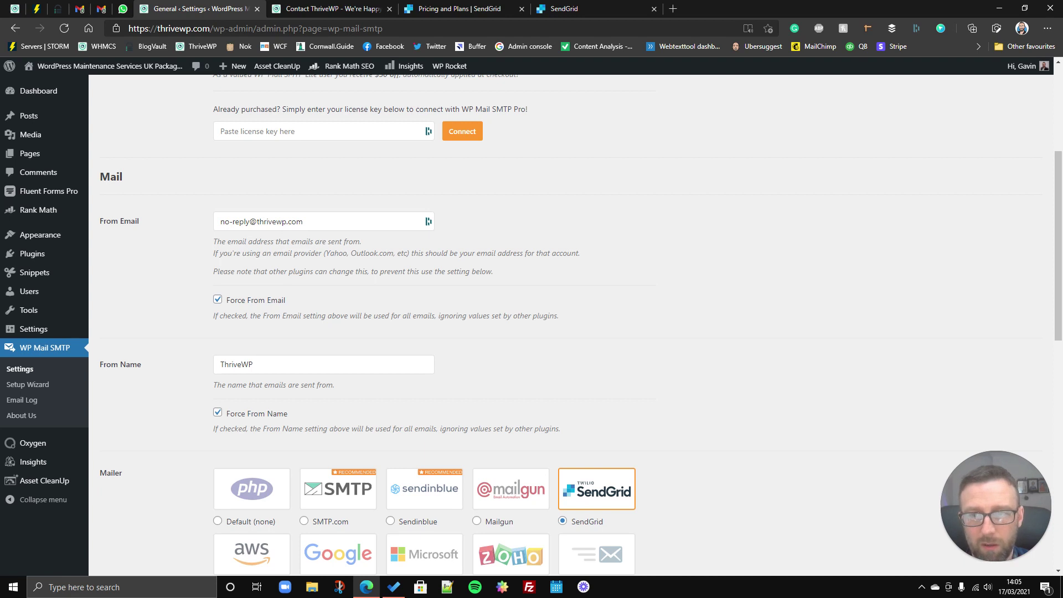
drag(250, 222, 217, 227)
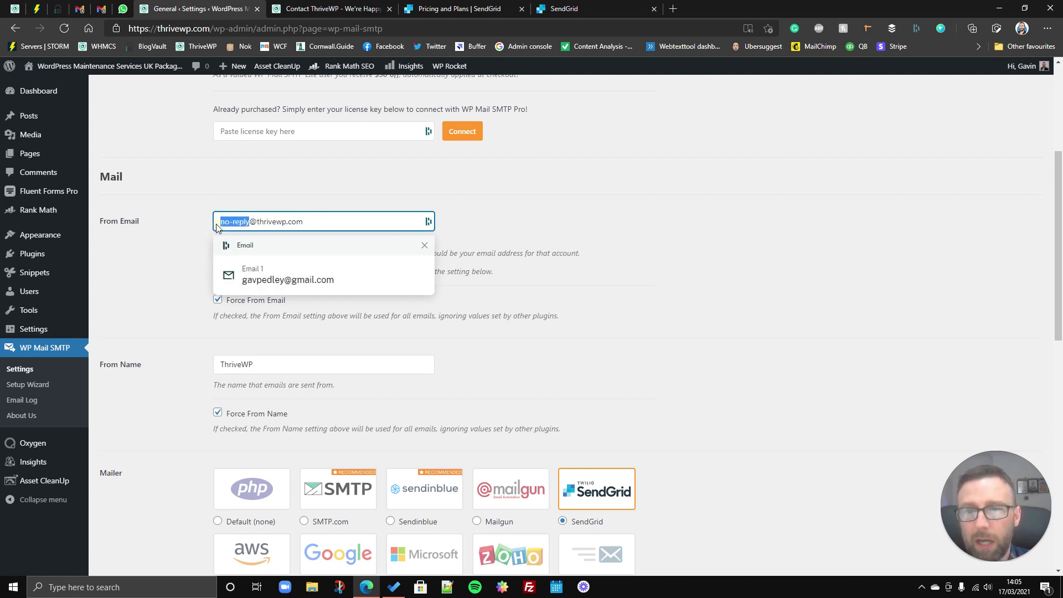
click(196, 226)
click(236, 208)
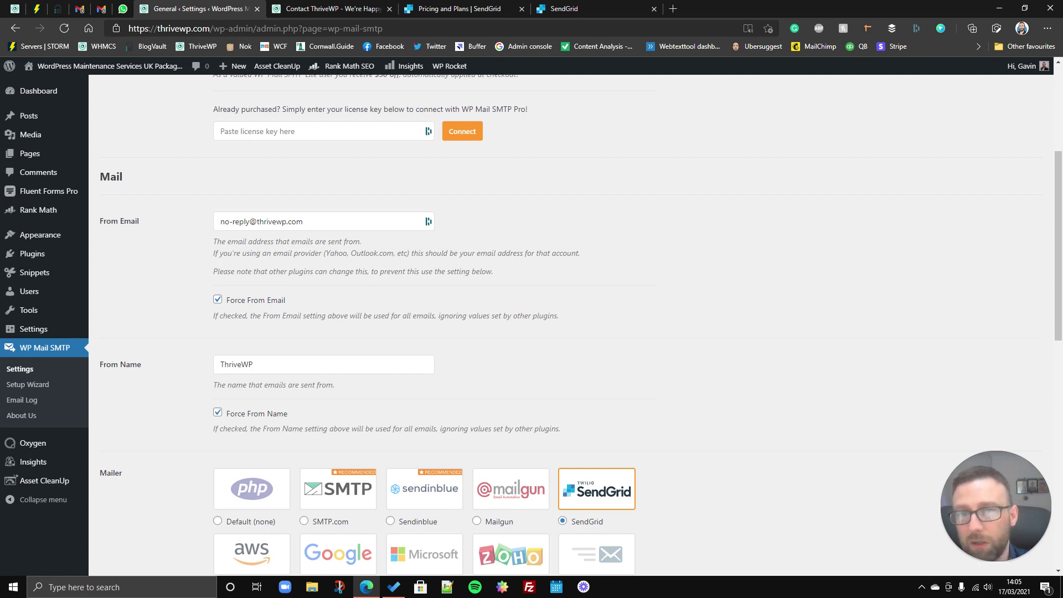
click(221, 221)
click(188, 260)
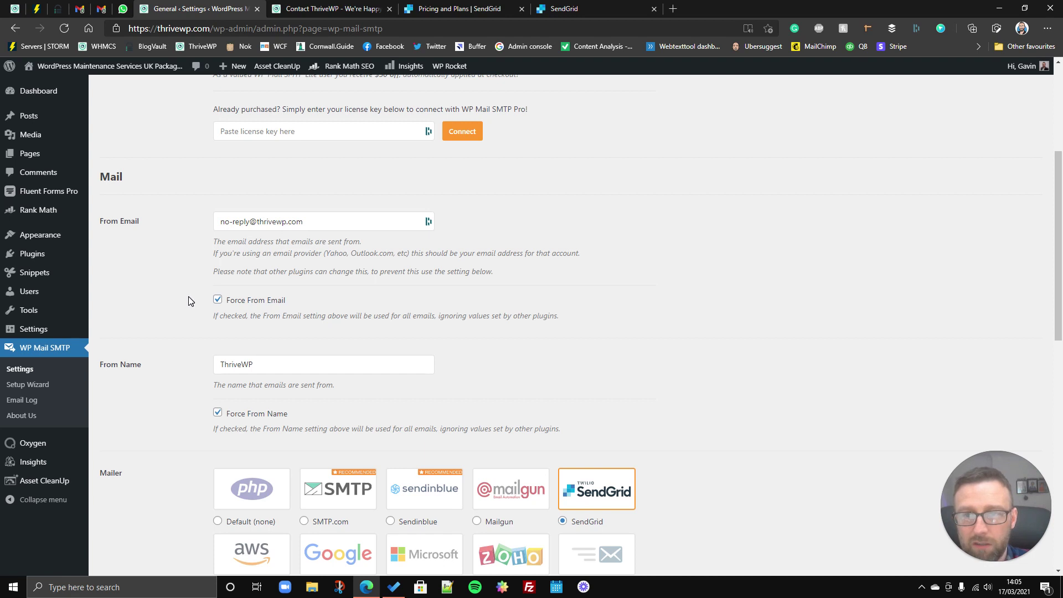
drag(239, 221, 202, 225)
click(260, 225)
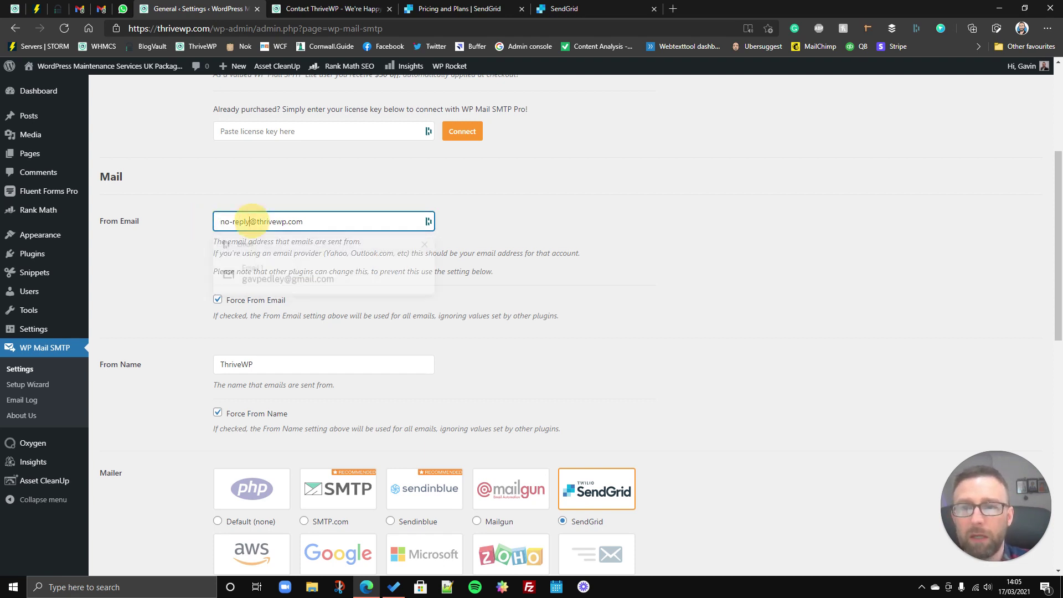
mouse_move(137, 318)
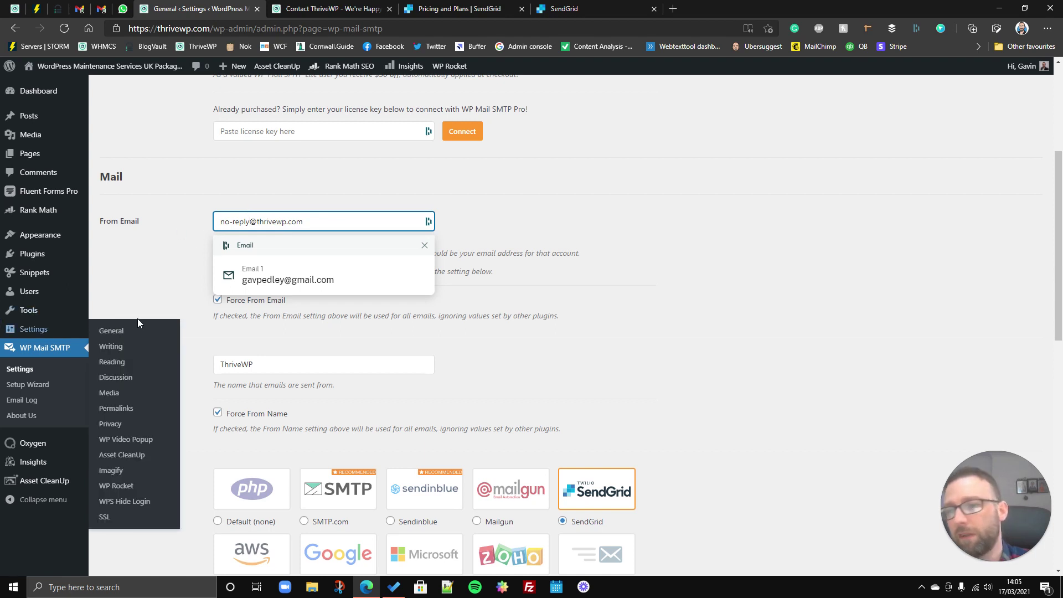
click(147, 275)
scroll(190, 299, down, 1)
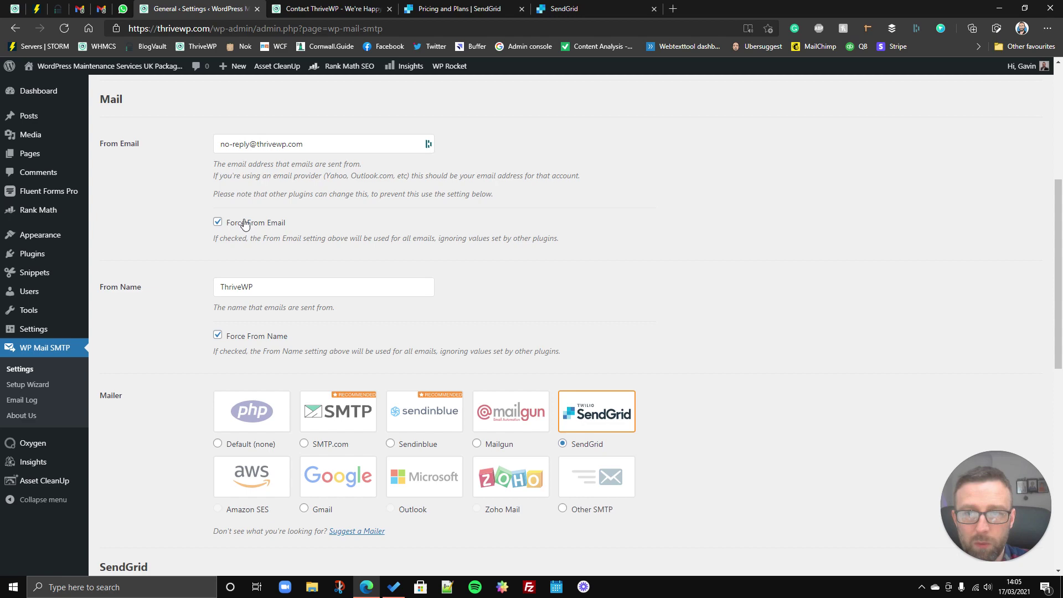
scroll(208, 280, down, 1)
scroll(216, 281, up, 1)
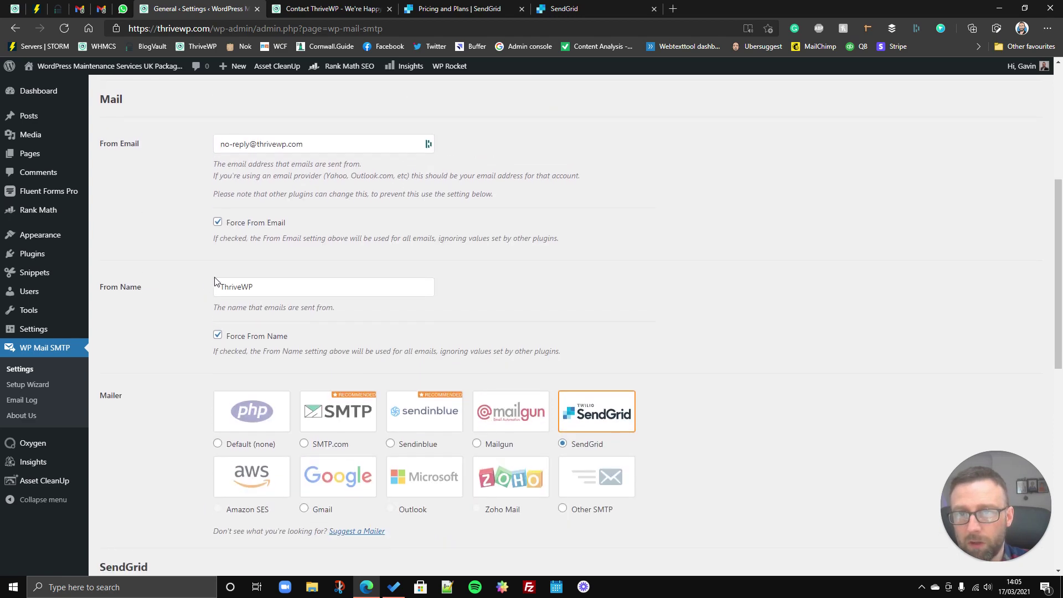
mouse_move(49, 459)
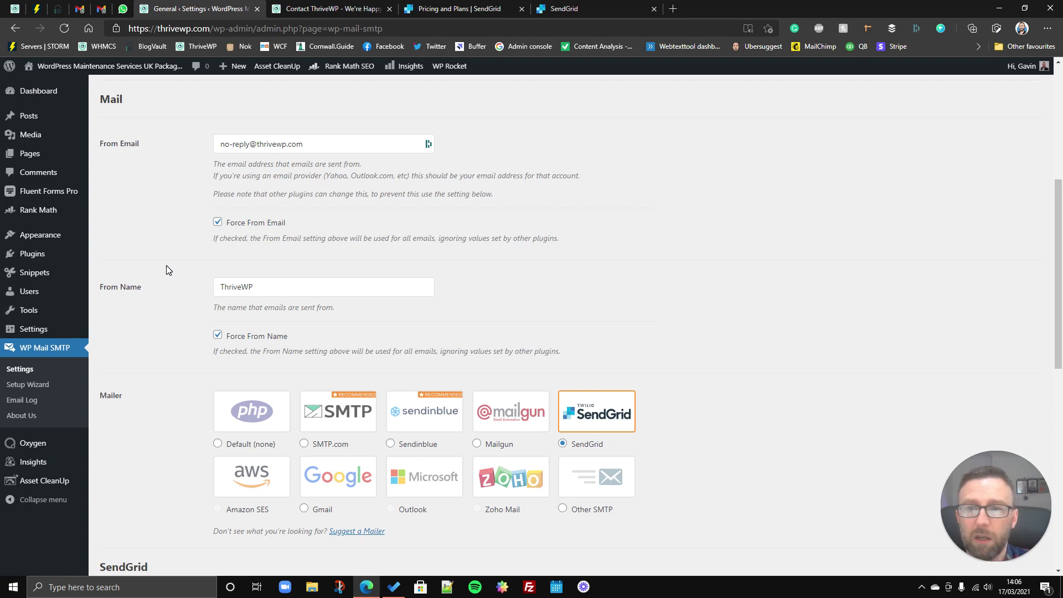
scroll(191, 339, down, 1)
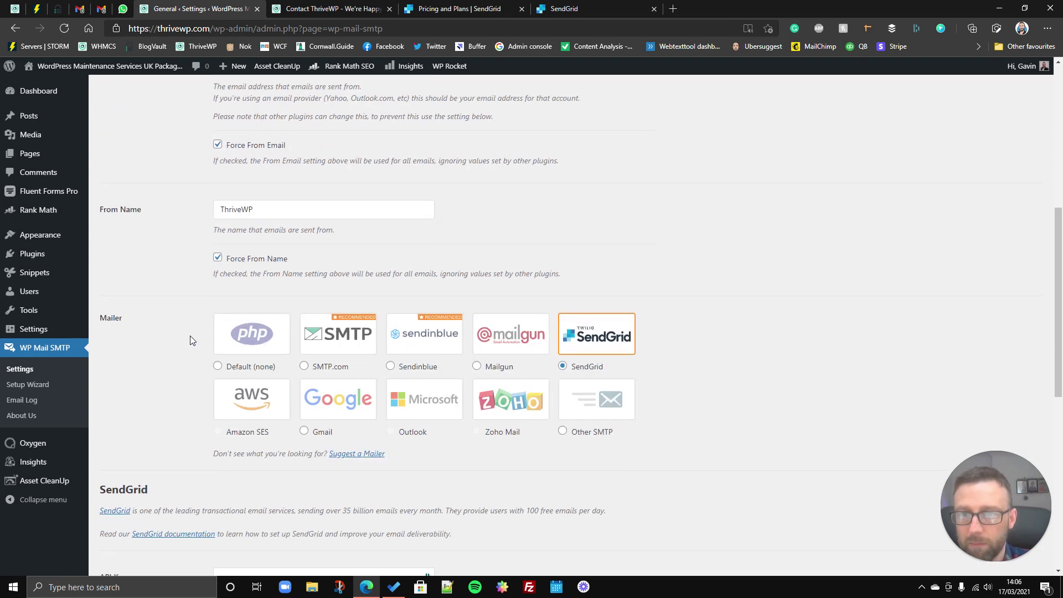
click(258, 210)
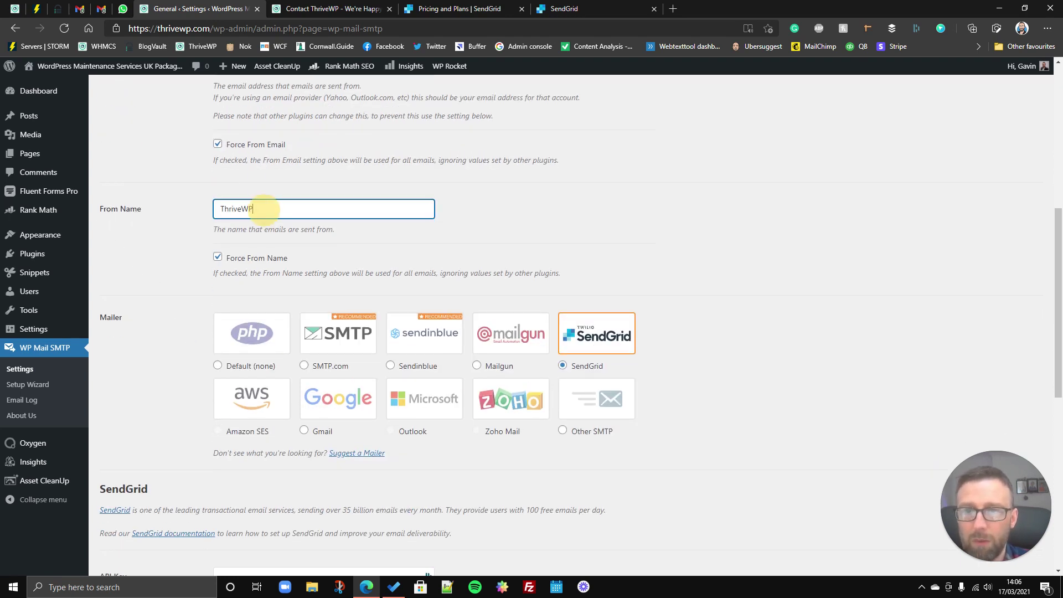
click(141, 247)
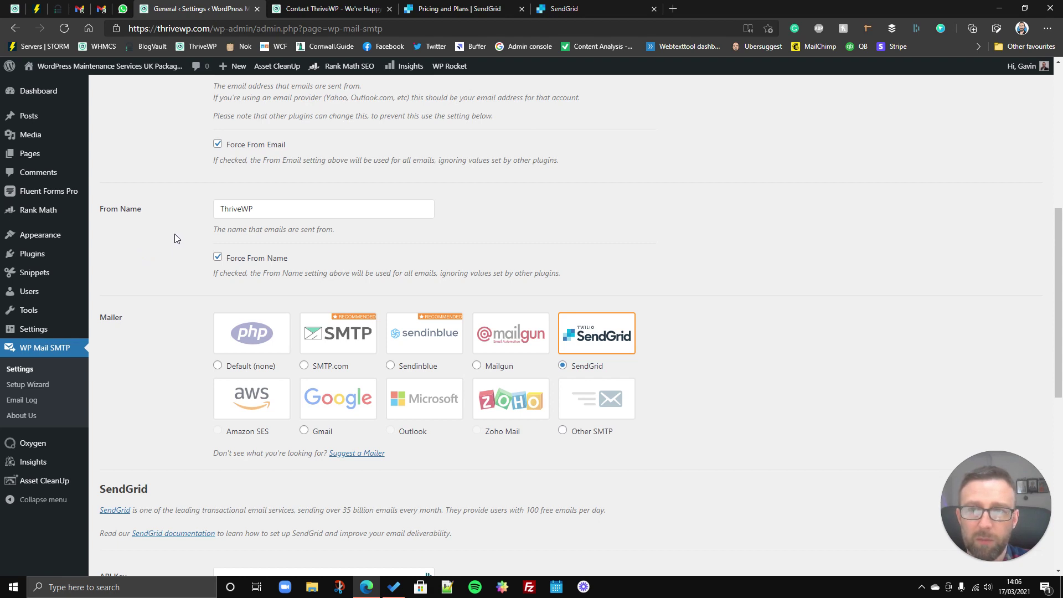
scroll(166, 229, up, 1)
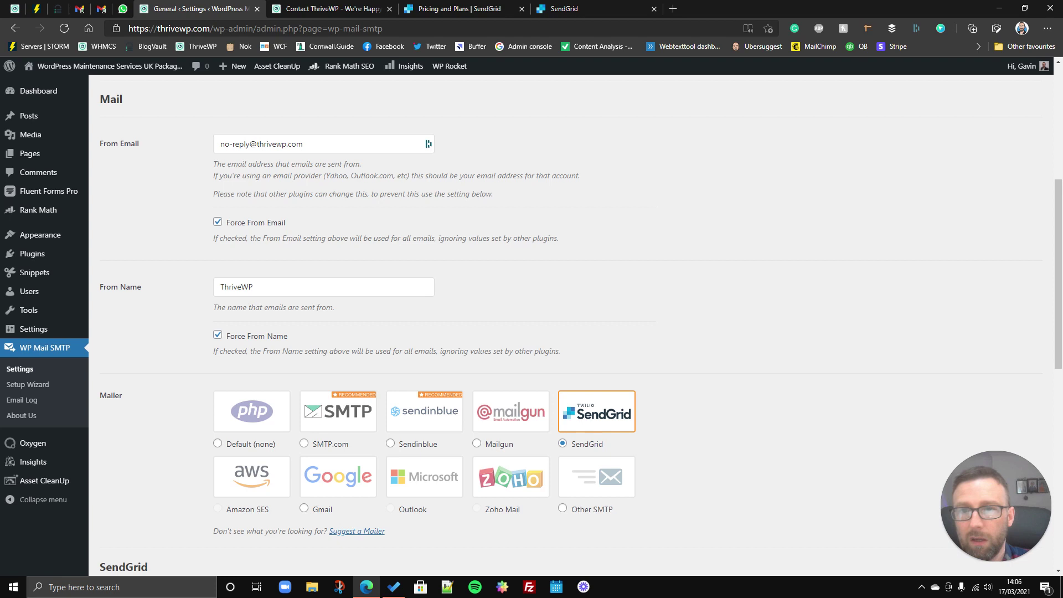
scroll(169, 342, down, 3)
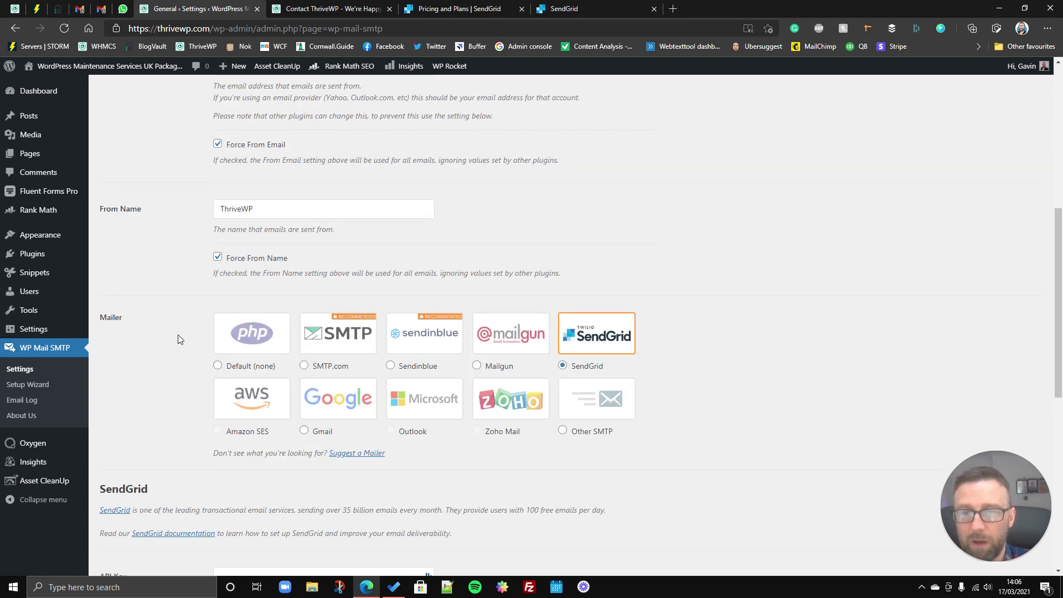
scroll(157, 310, down, 1)
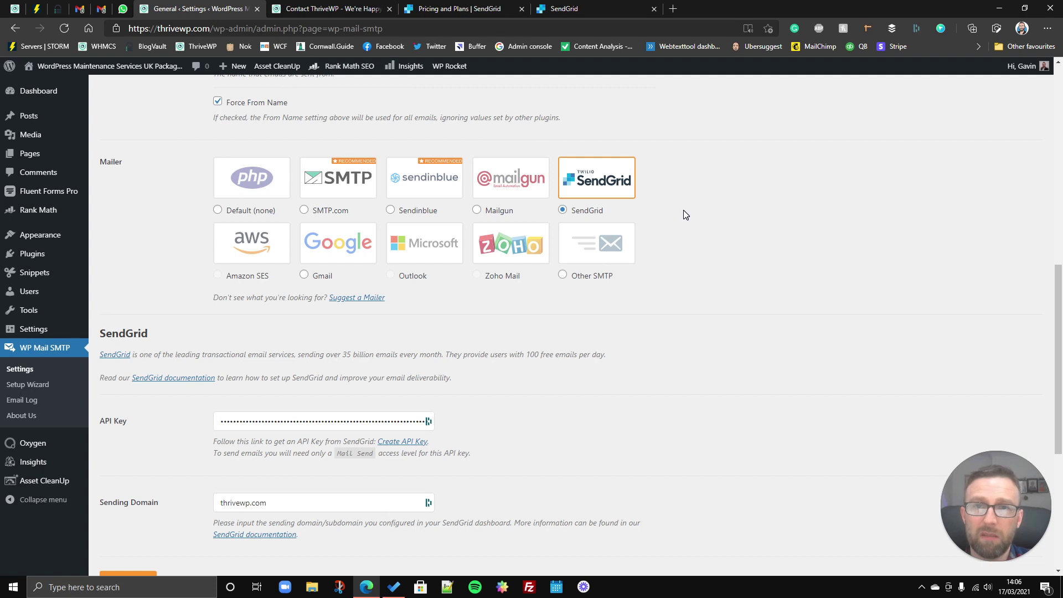
scroll(685, 222, down, 3)
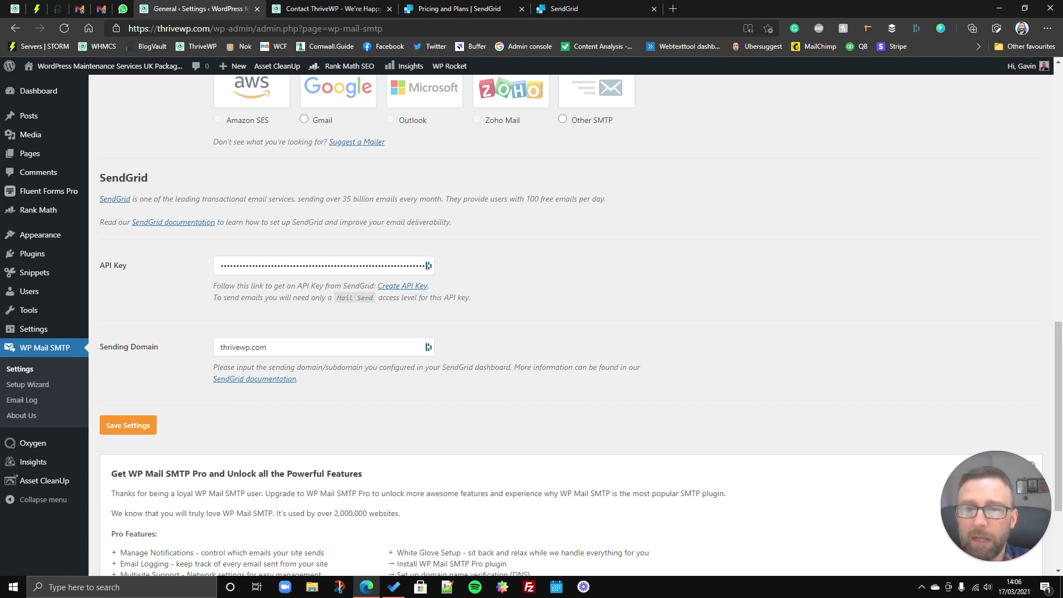
click(366, 347)
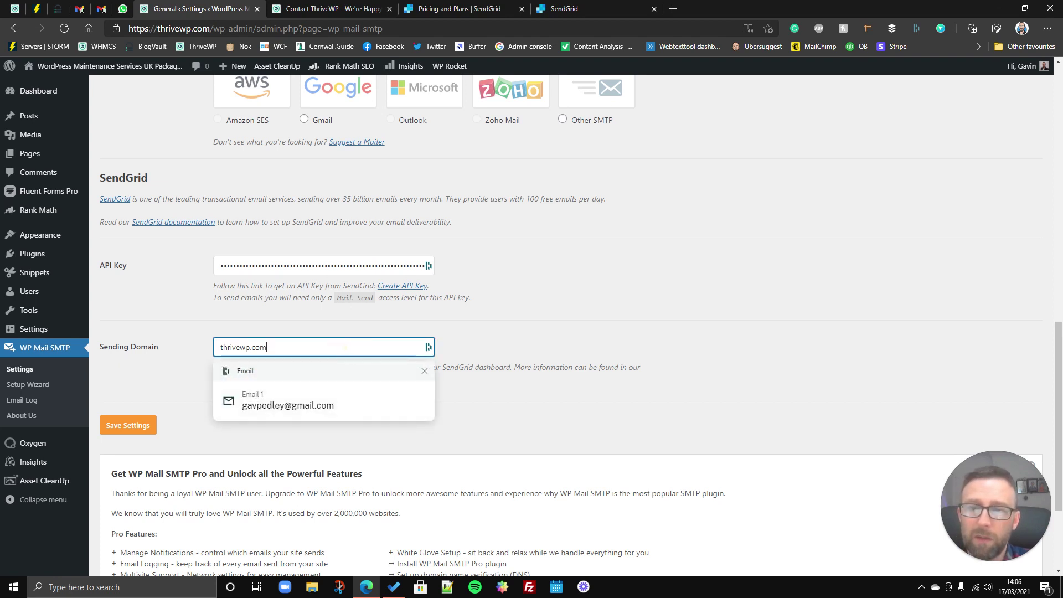
click(546, 346)
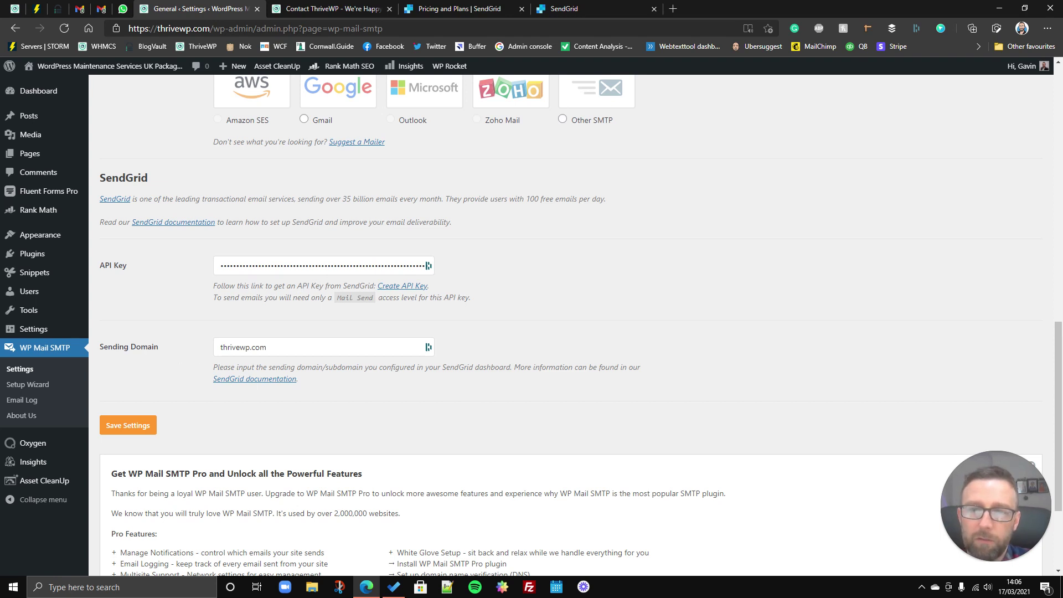
In SendGrid, expand the Email API, Stats and Settings sections of the sidebar
click(608, 8)
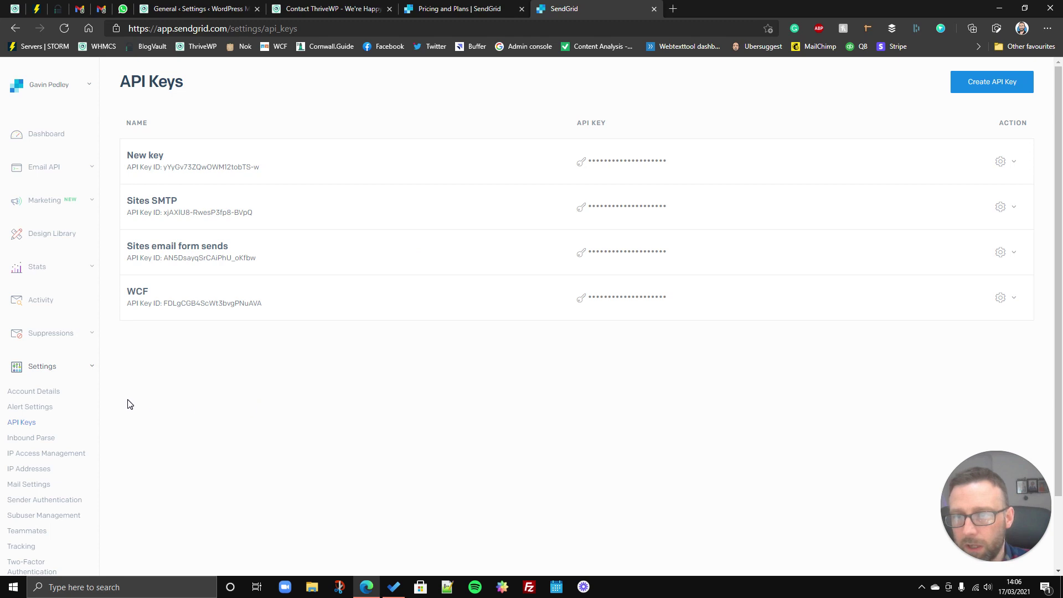
scroll(122, 388, down, 2)
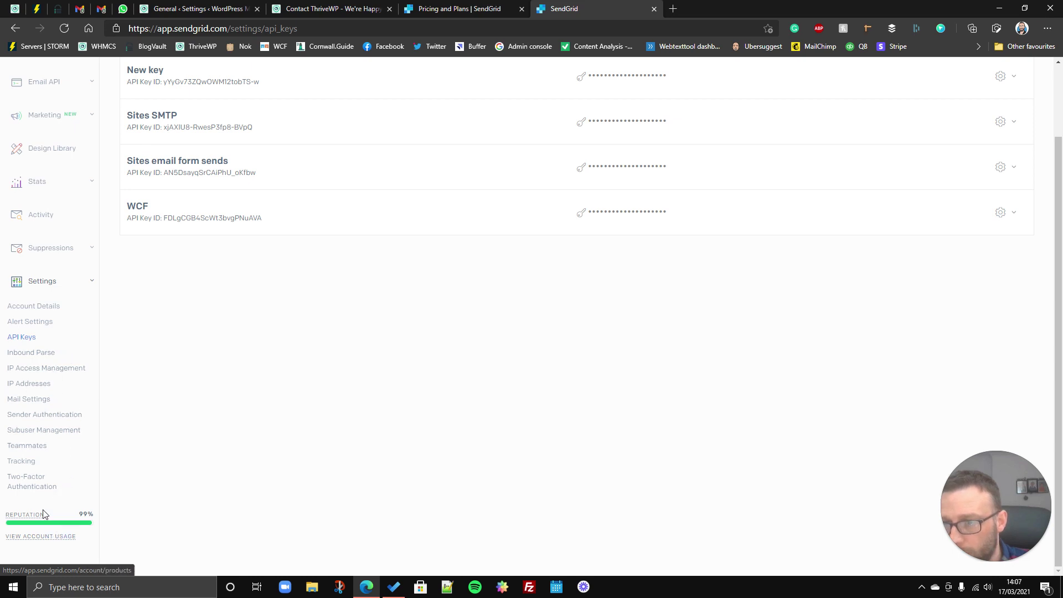
scroll(41, 513, up, 2)
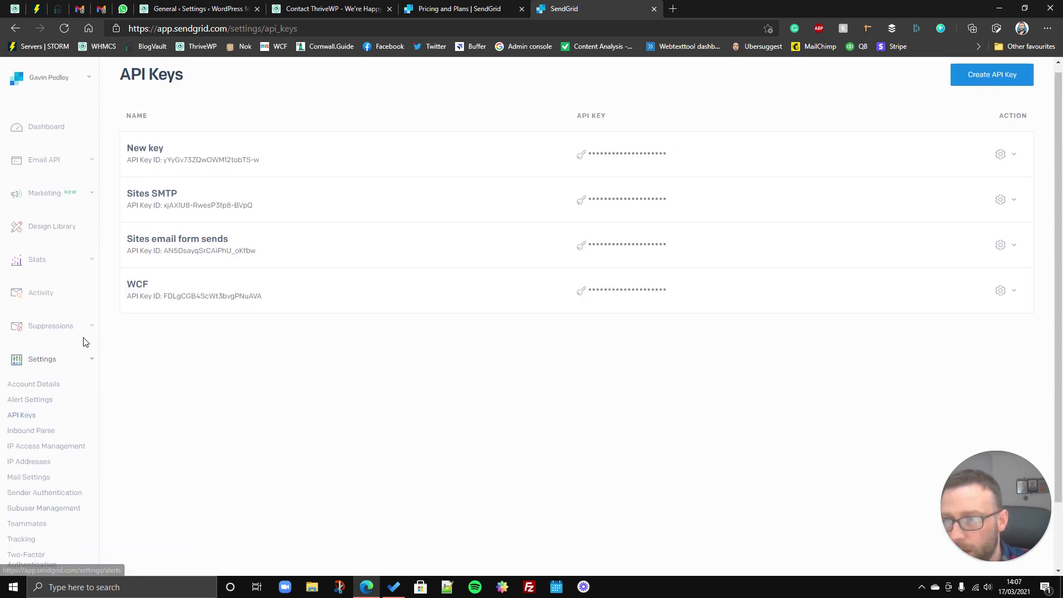
click(93, 161)
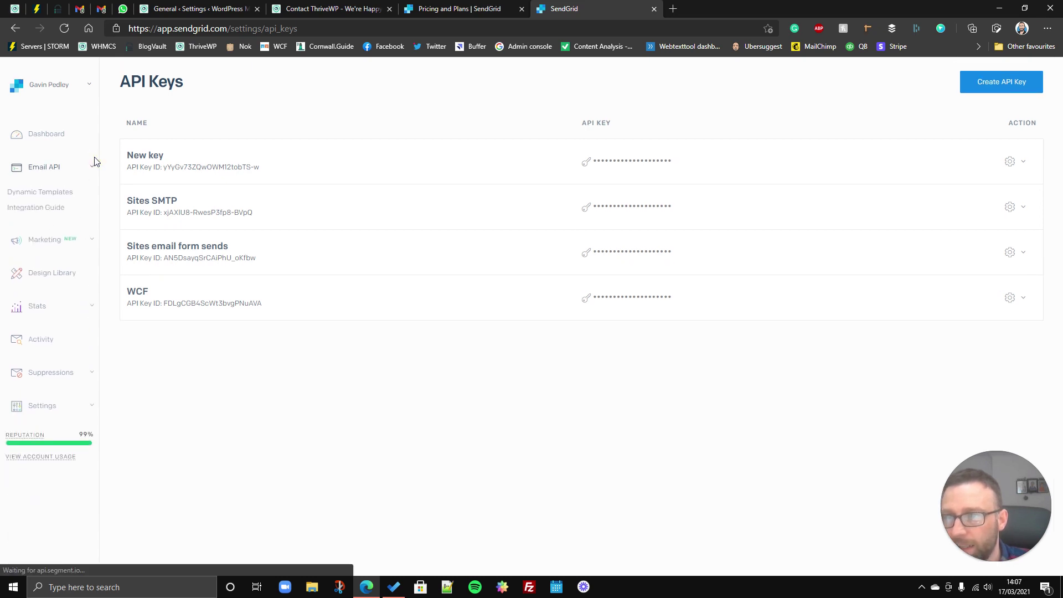
click(88, 308)
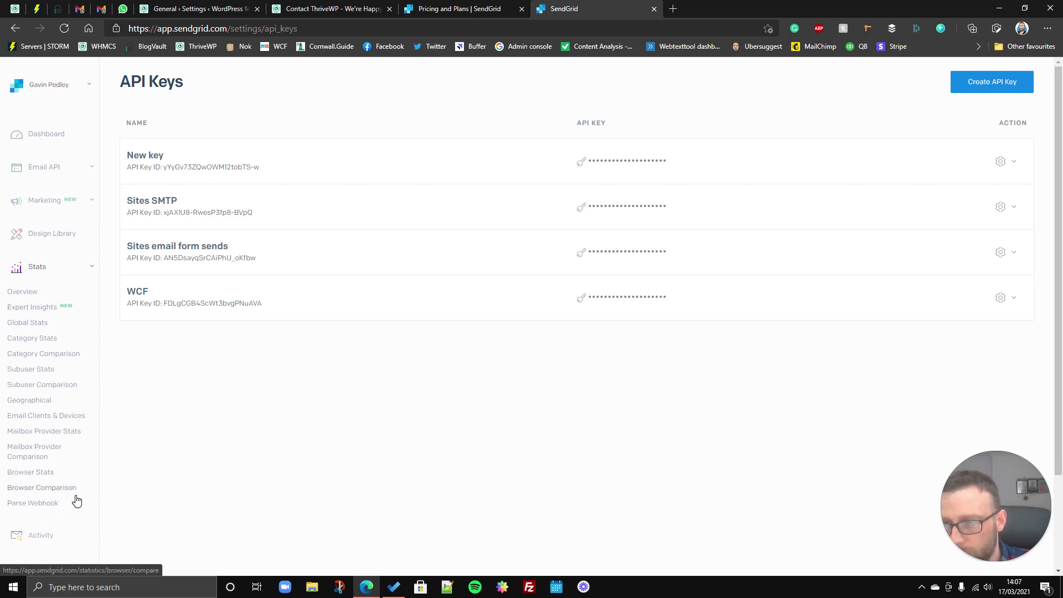
scroll(76, 500, down, 2)
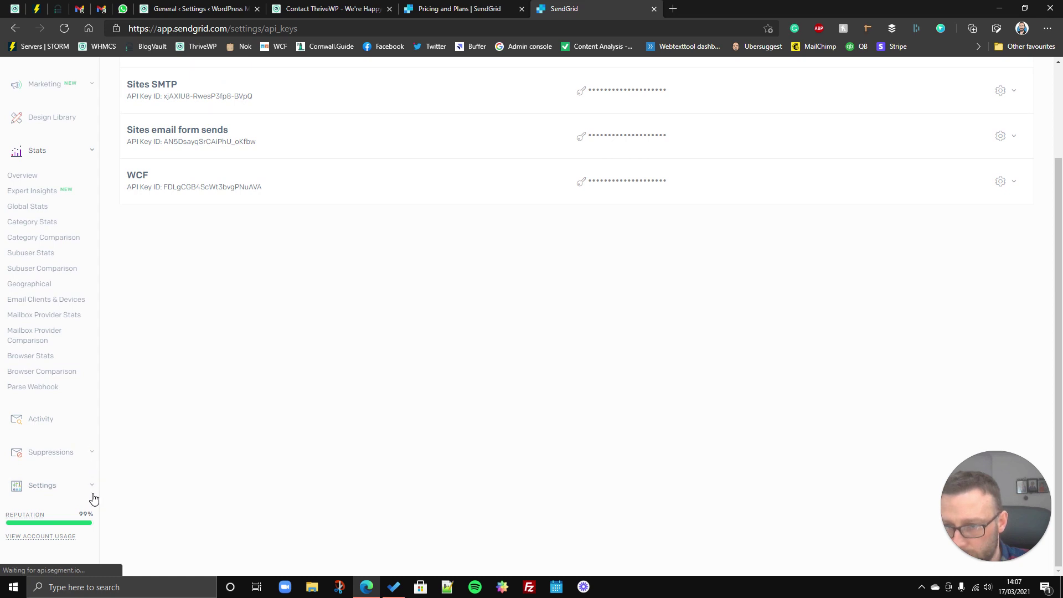
click(93, 493)
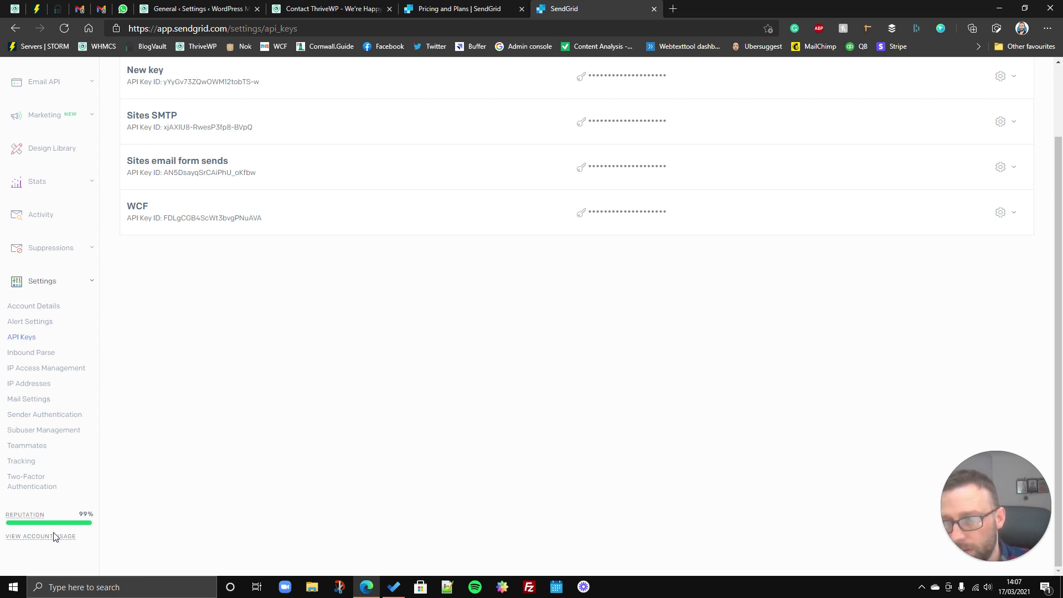
scroll(54, 474, up, 2)
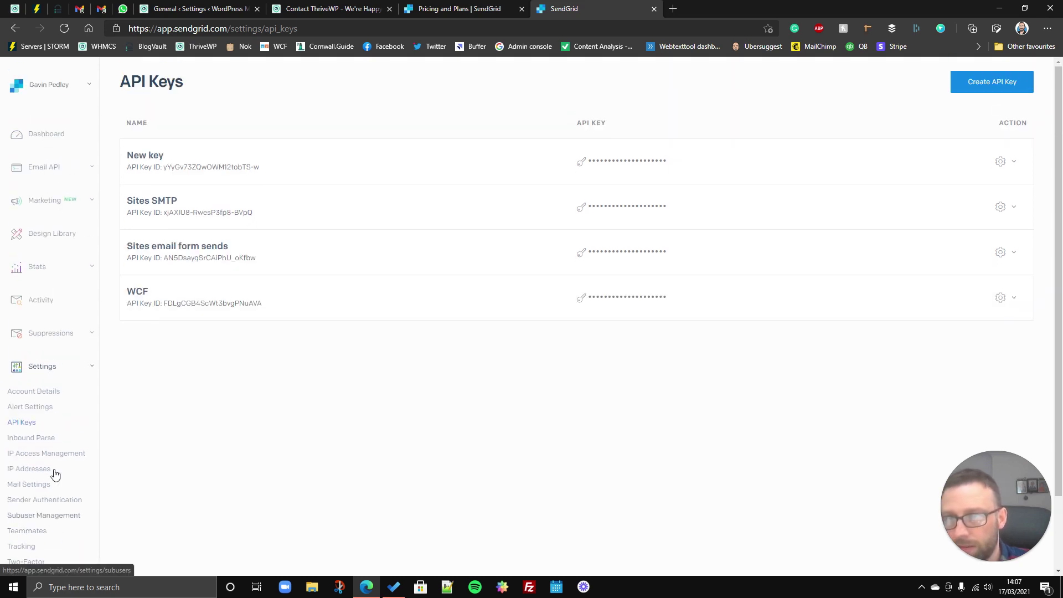
click(85, 87)
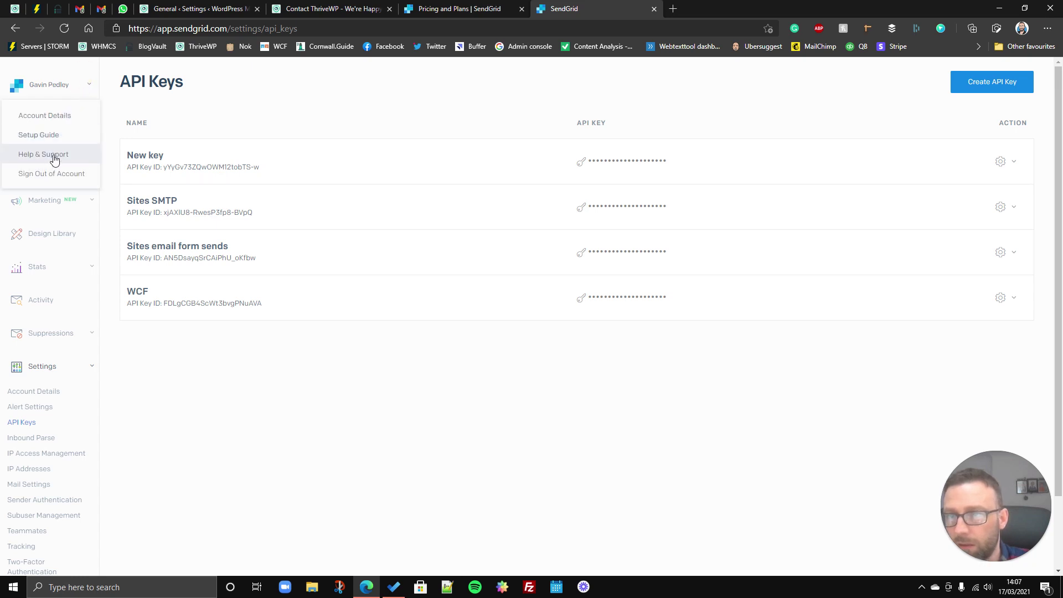
click(124, 391)
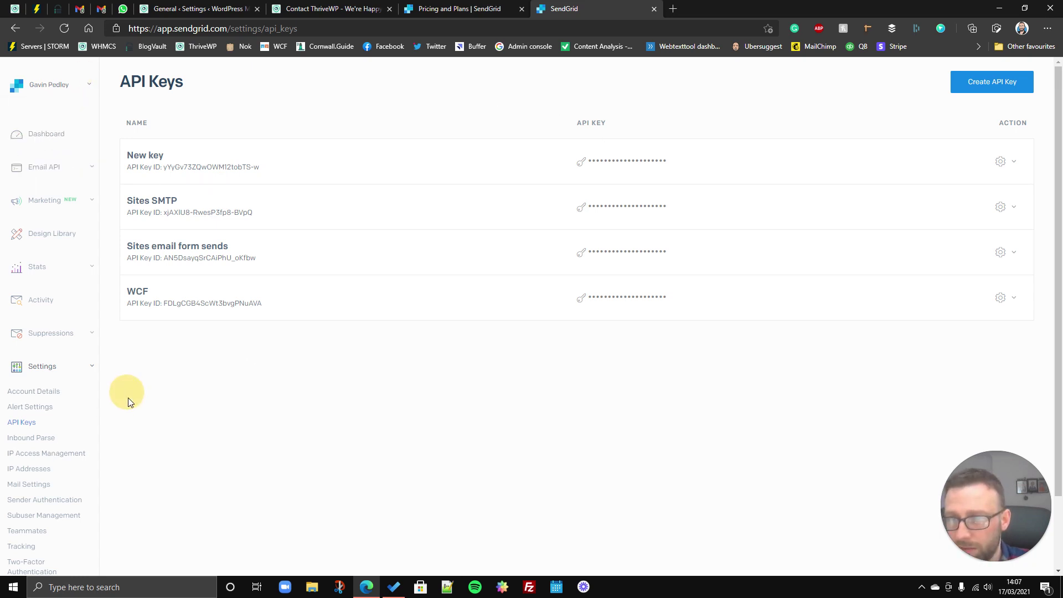
Open Sender Authentication, listing the authenticated domains including em4747.thrivewp.com
scroll(93, 437, down, 2)
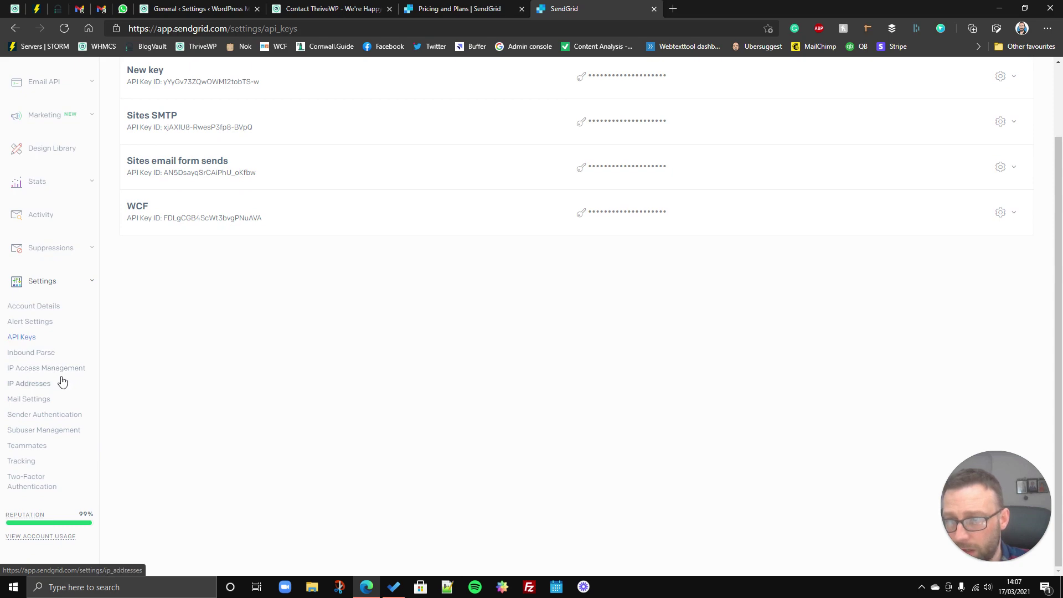
click(35, 399)
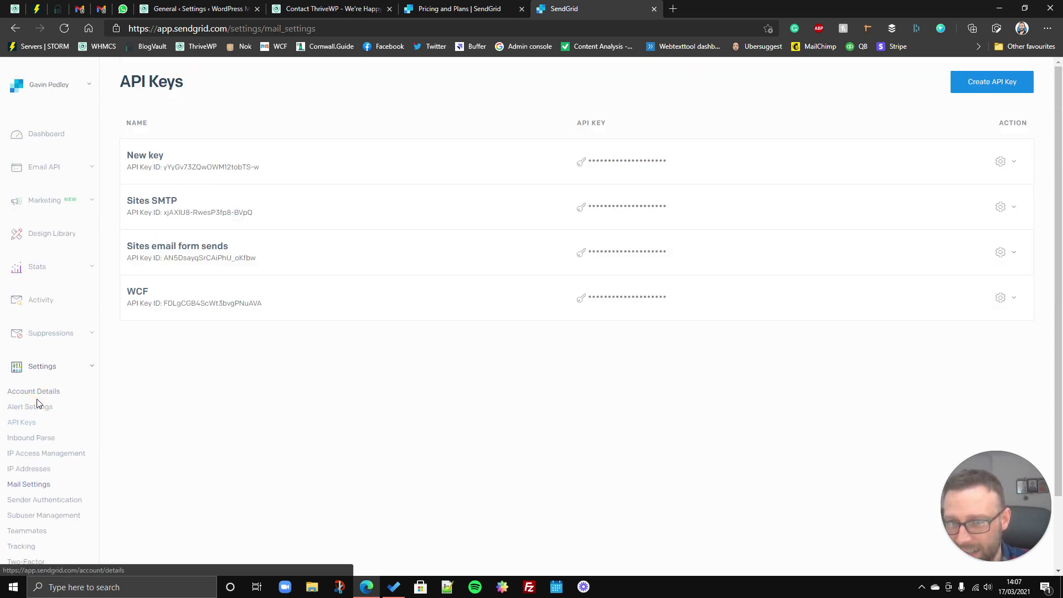
scroll(46, 410, down, 2)
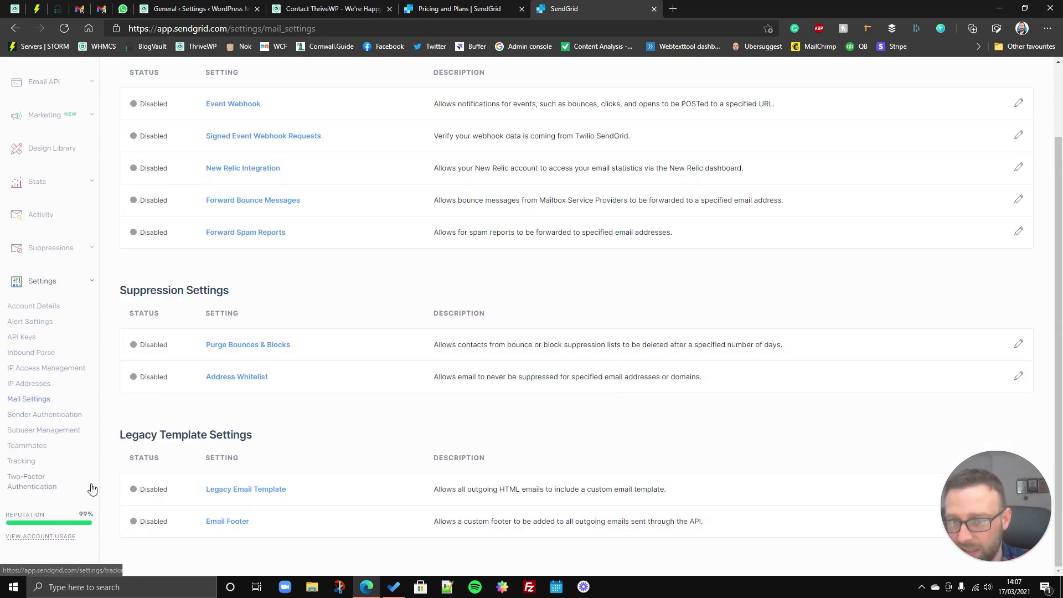
click(64, 416)
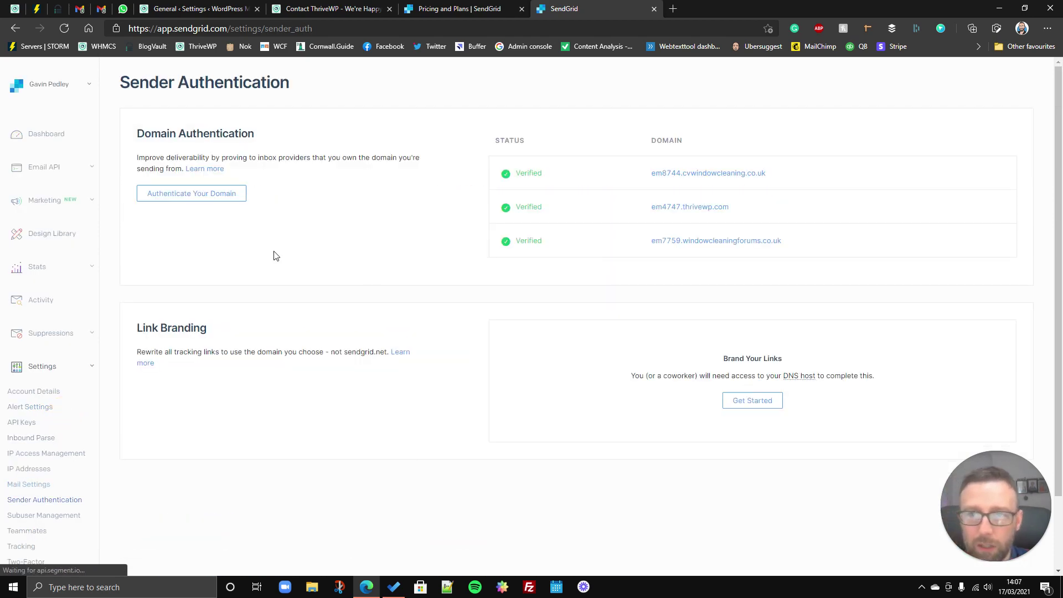
scroll(56, 402, down, 2)
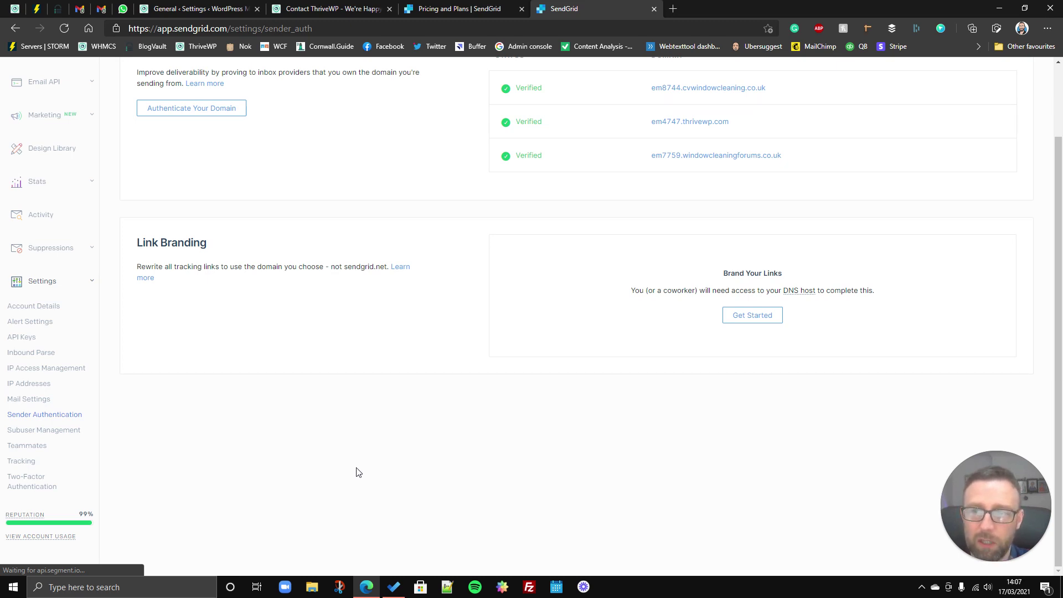
scroll(340, 470, up, 2)
scroll(332, 477, down, 2)
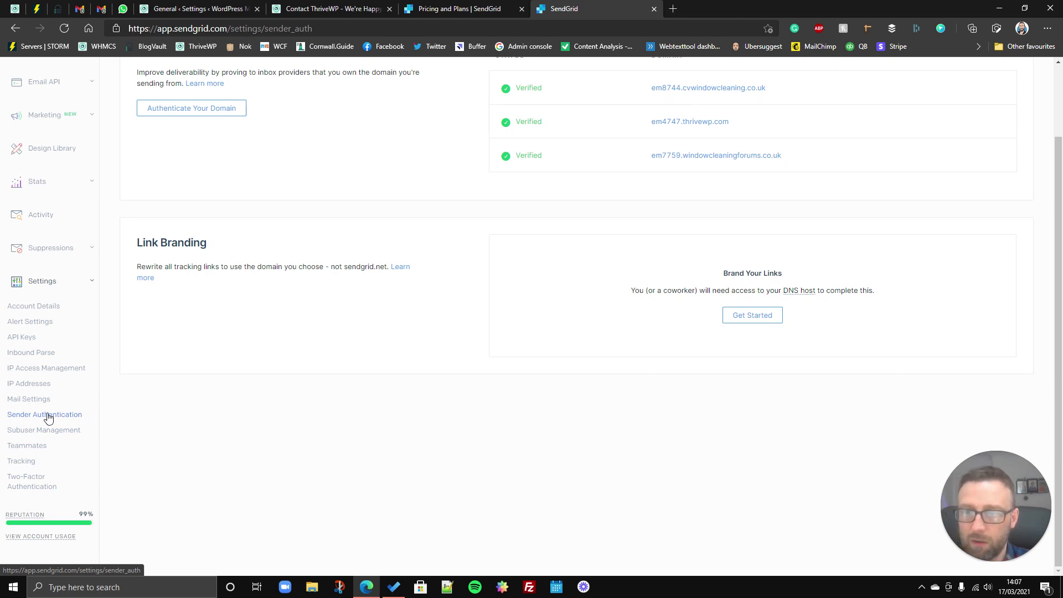
scroll(213, 469, up, 2)
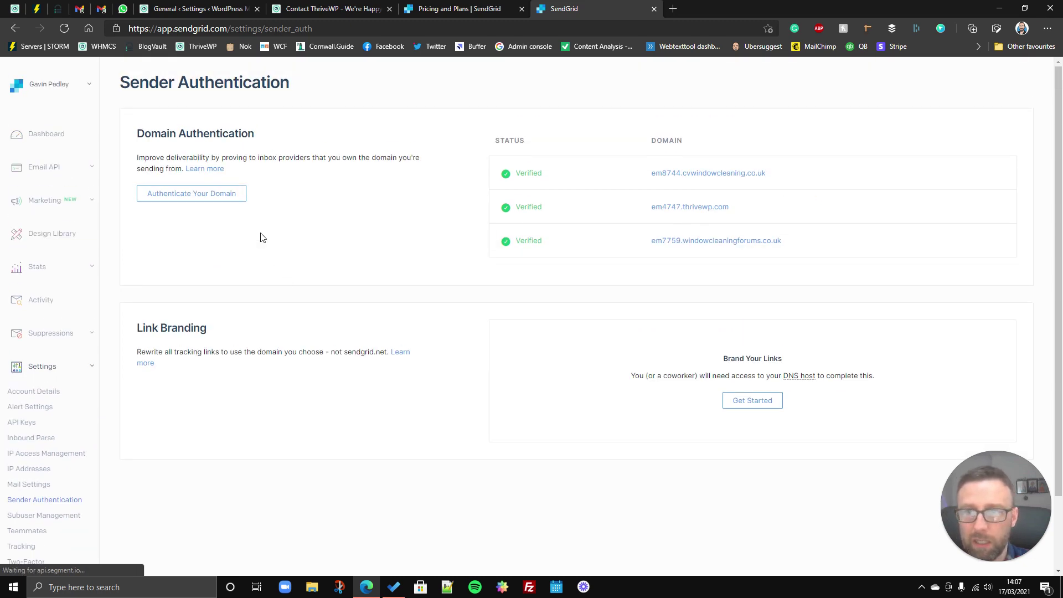
Start domain authentication with DNS host Other Host (Not Listed) named dhhWEGs and link branding No
click(171, 195)
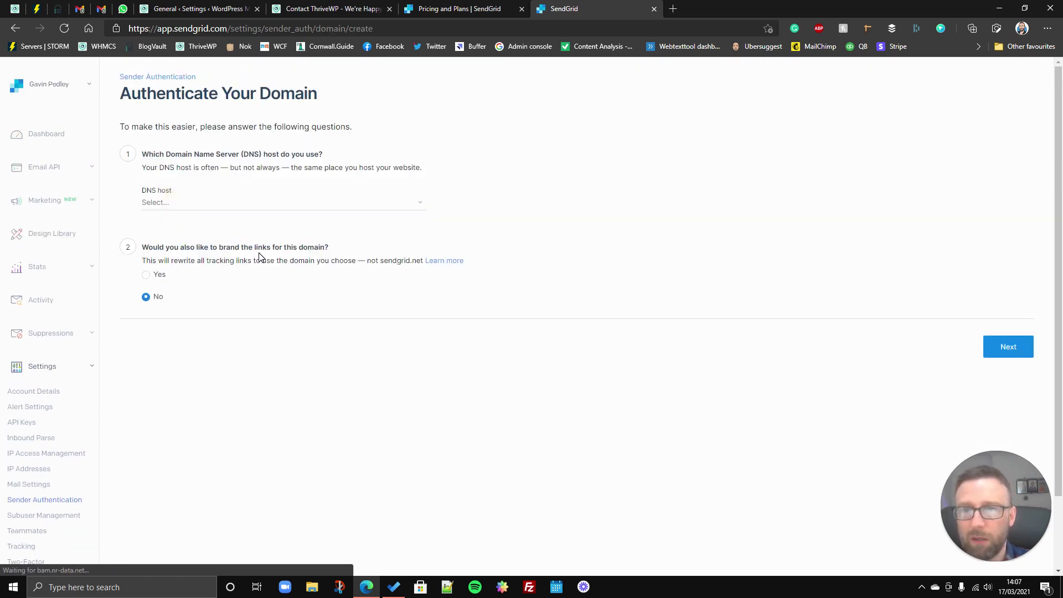
click(174, 204)
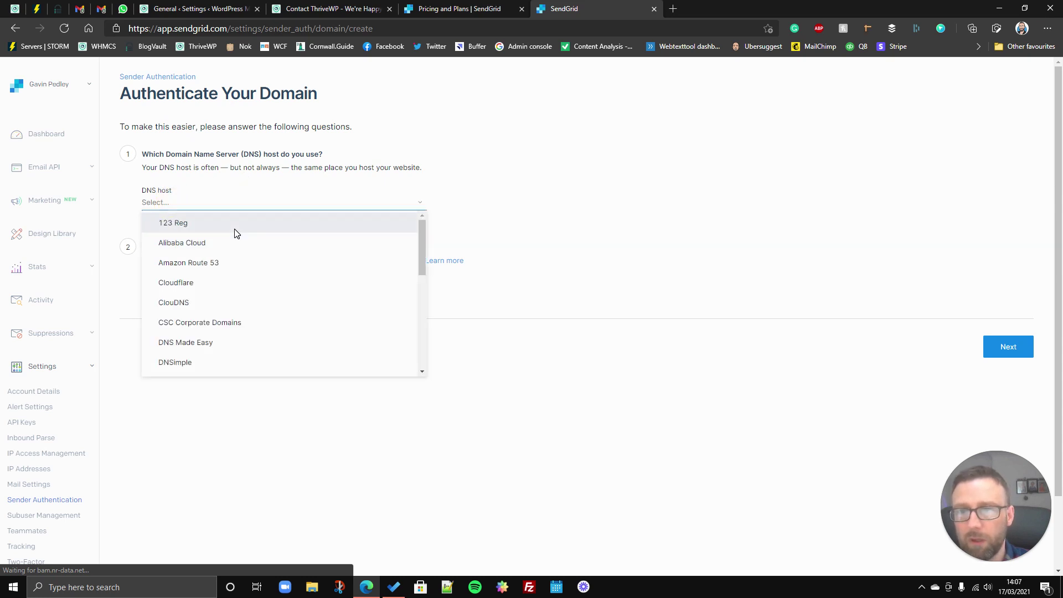
scroll(275, 310, down, 2)
scroll(280, 333, down, 6)
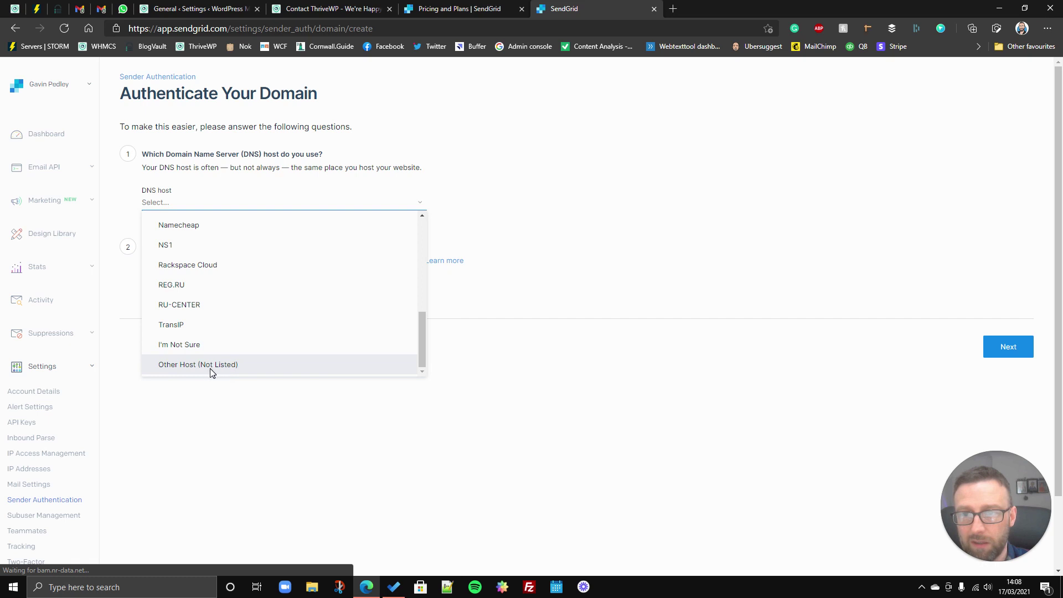
click(211, 366)
click(499, 204)
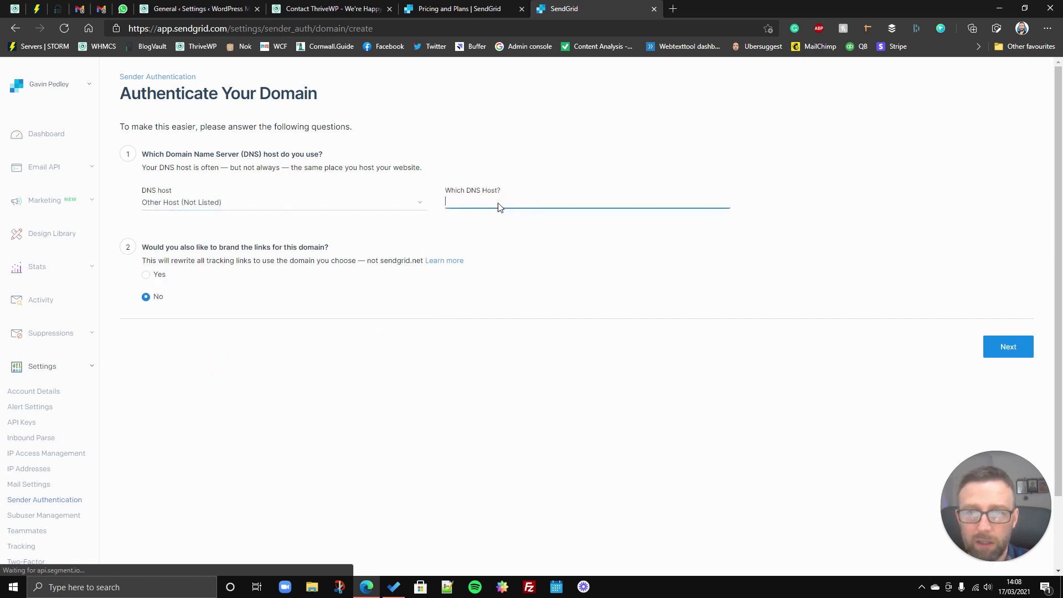
text(dhhWEGs)
click(350, 333)
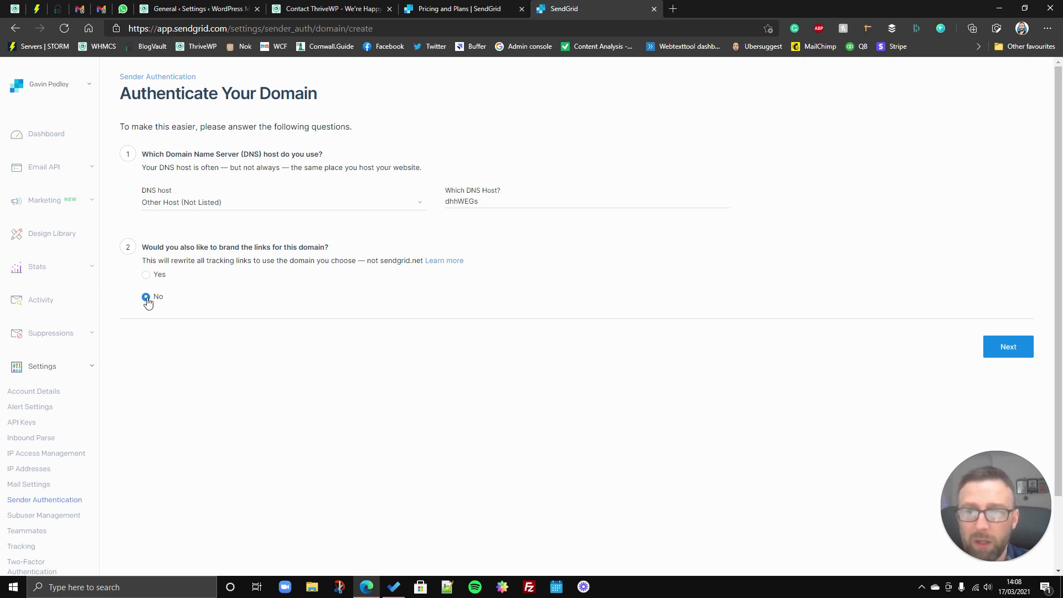
Continue to the sending domain step and check the site's domain in WordPress
click(1006, 356)
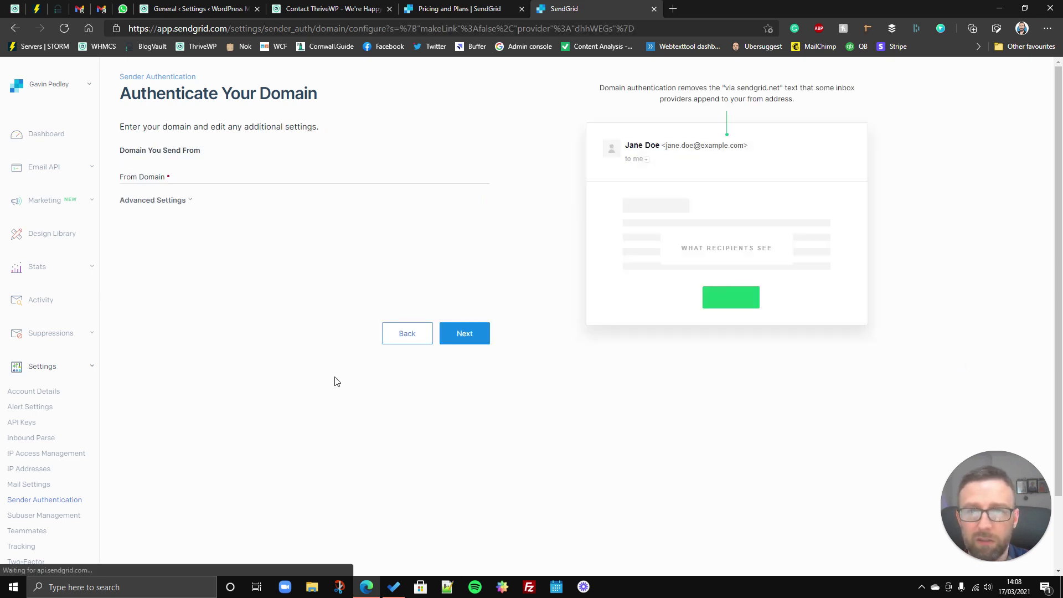
click(207, 177)
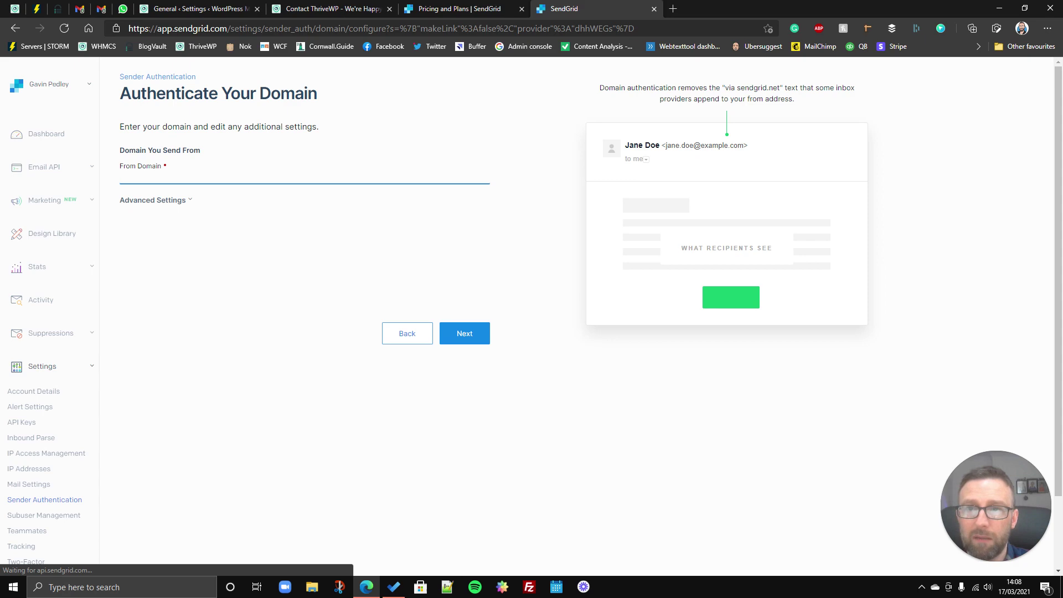
click(164, 6)
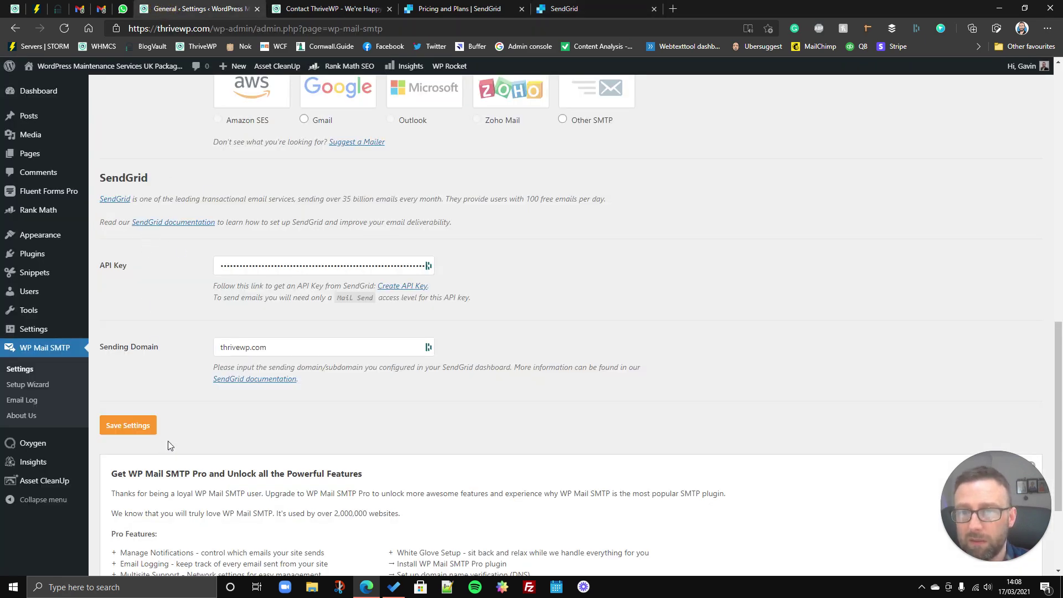
drag(209, 29, 124, 27)
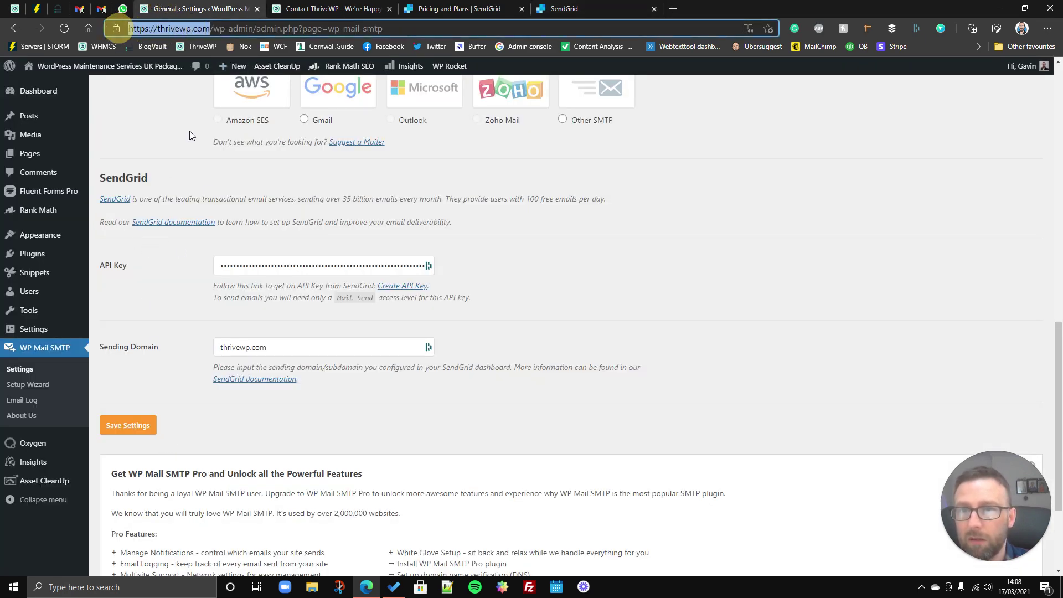
click(578, 17)
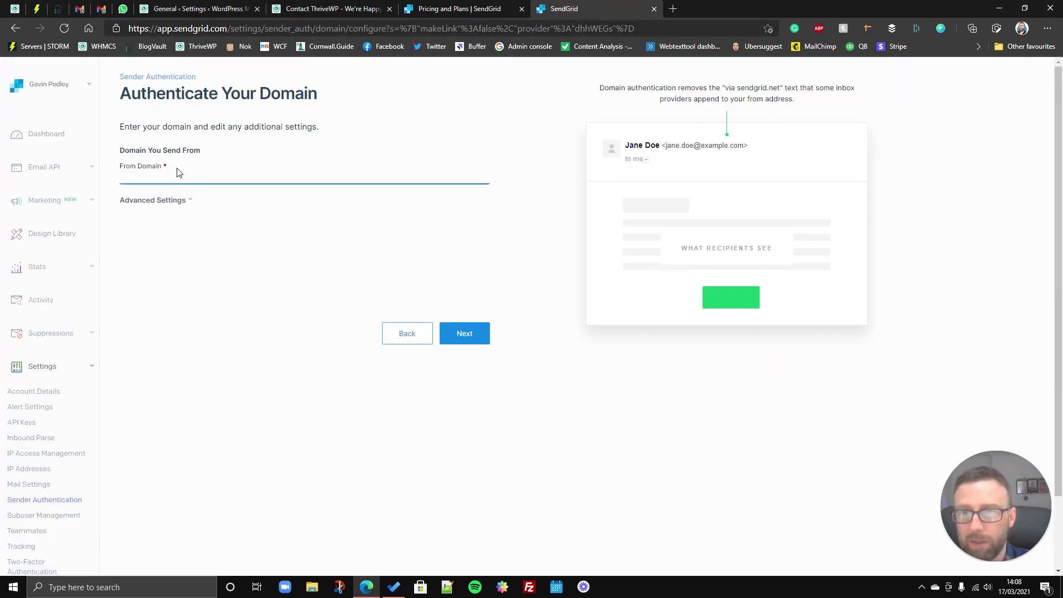
Enter joeblogs.com as the from domain and continue to its DNS records
click(186, 201)
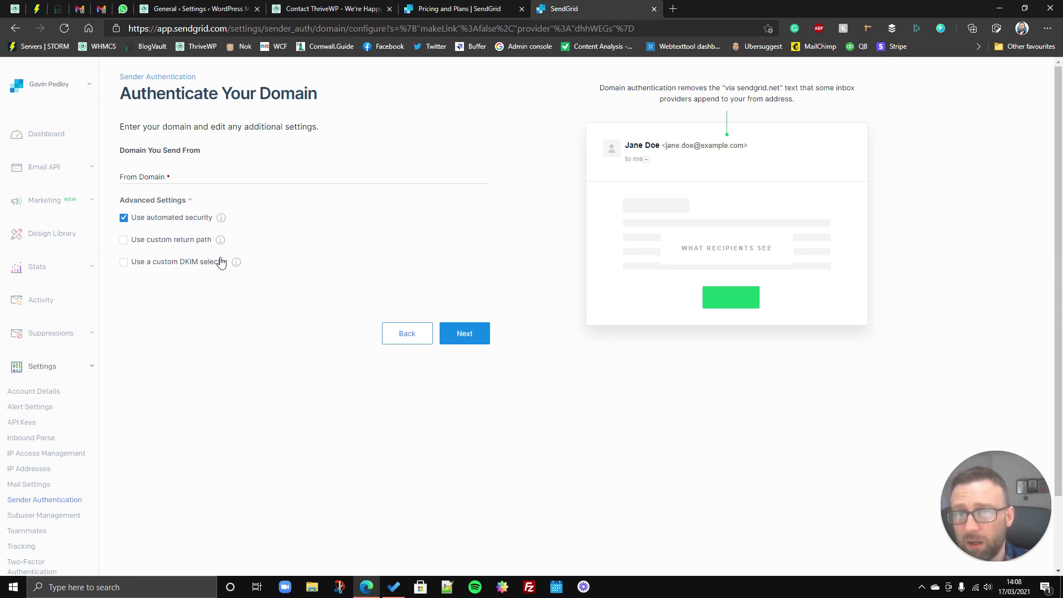
mouse_move(230, 268)
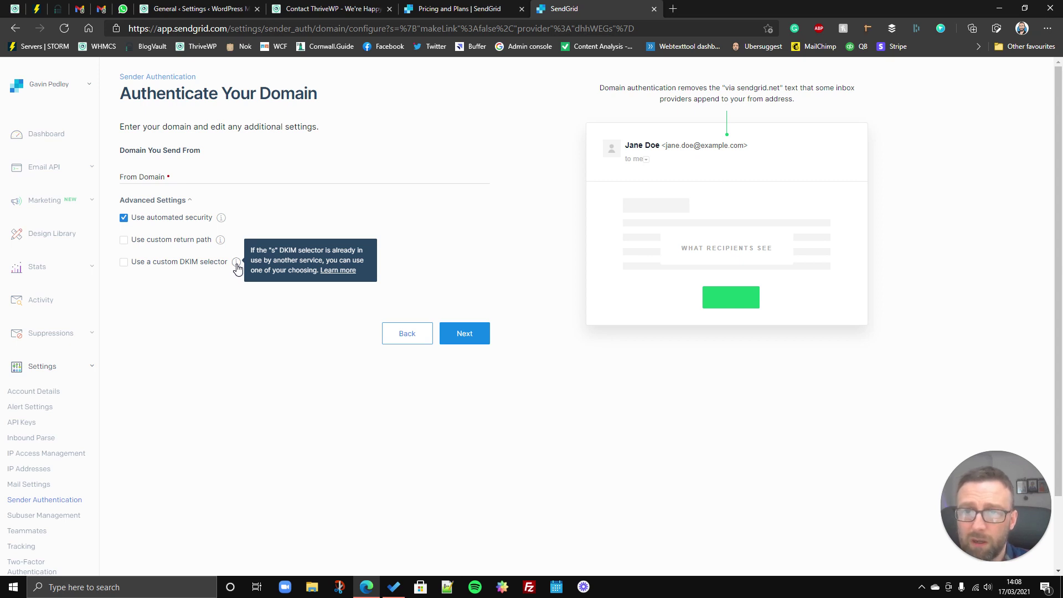
click(188, 202)
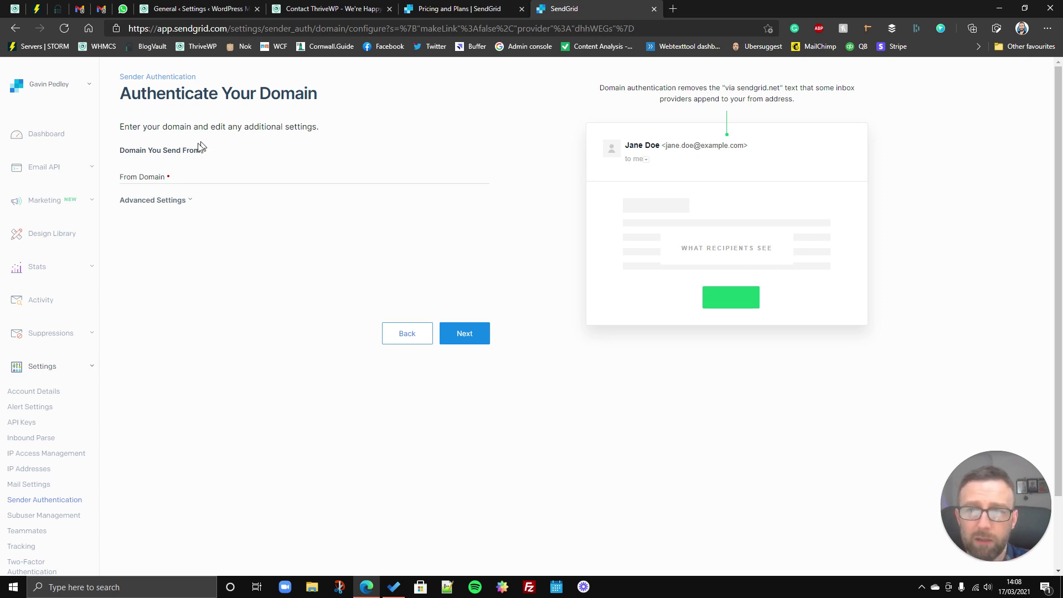
click(185, 174)
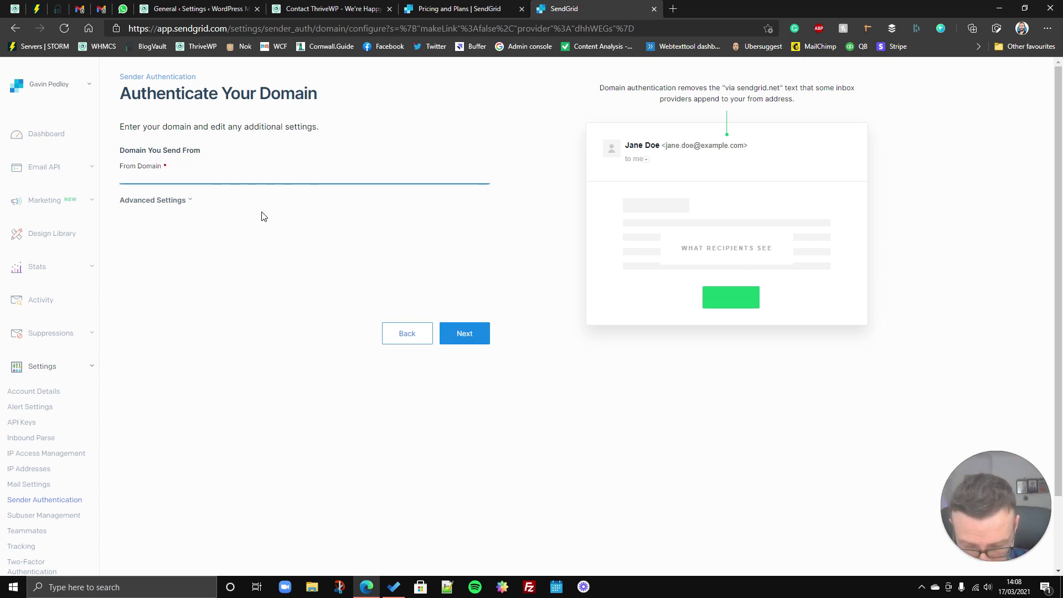
text(joeb)
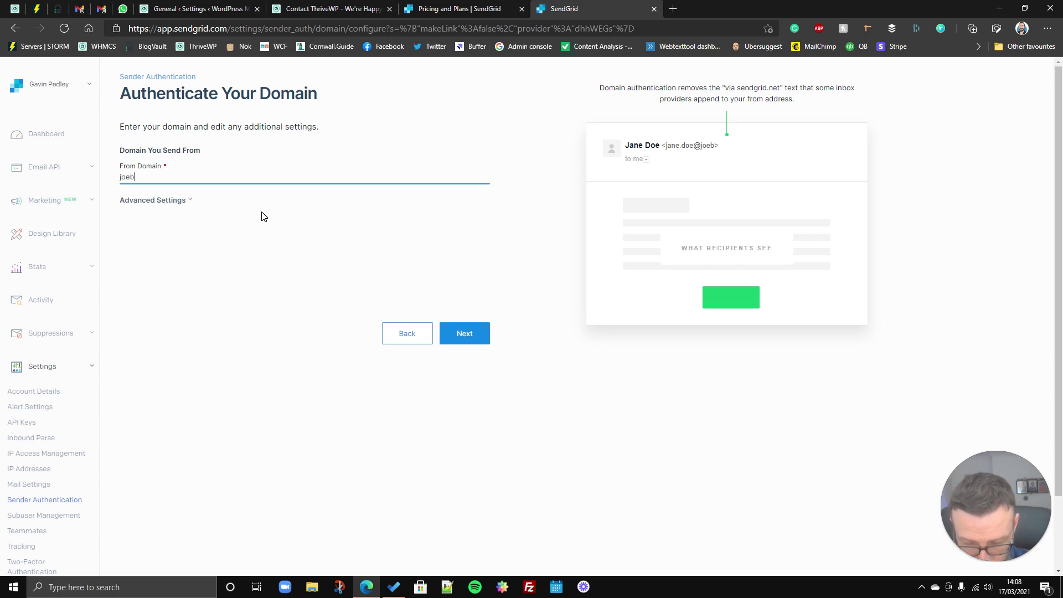
text(logs.com)
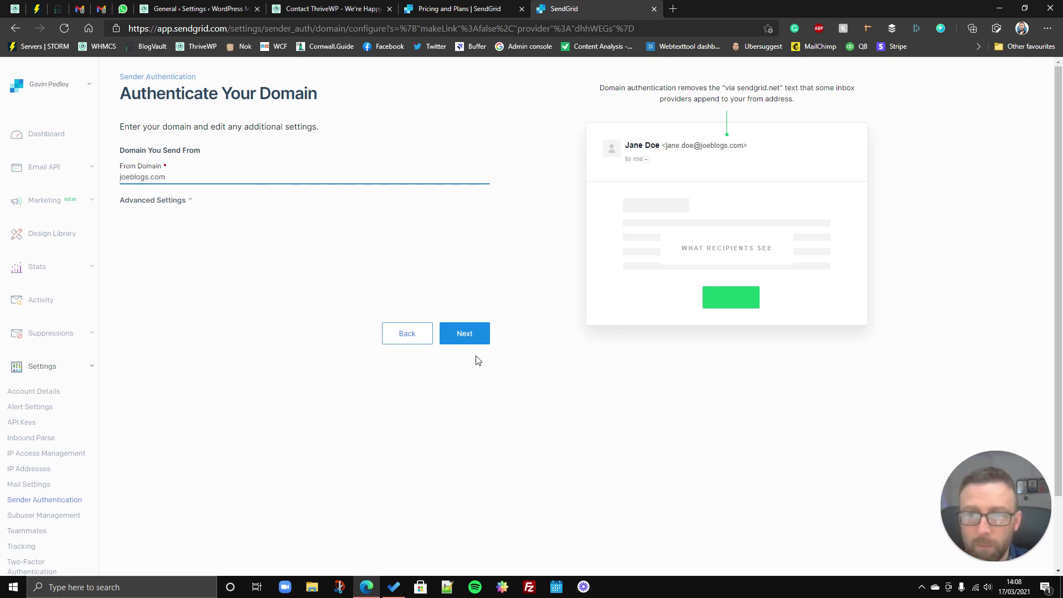
click(472, 334)
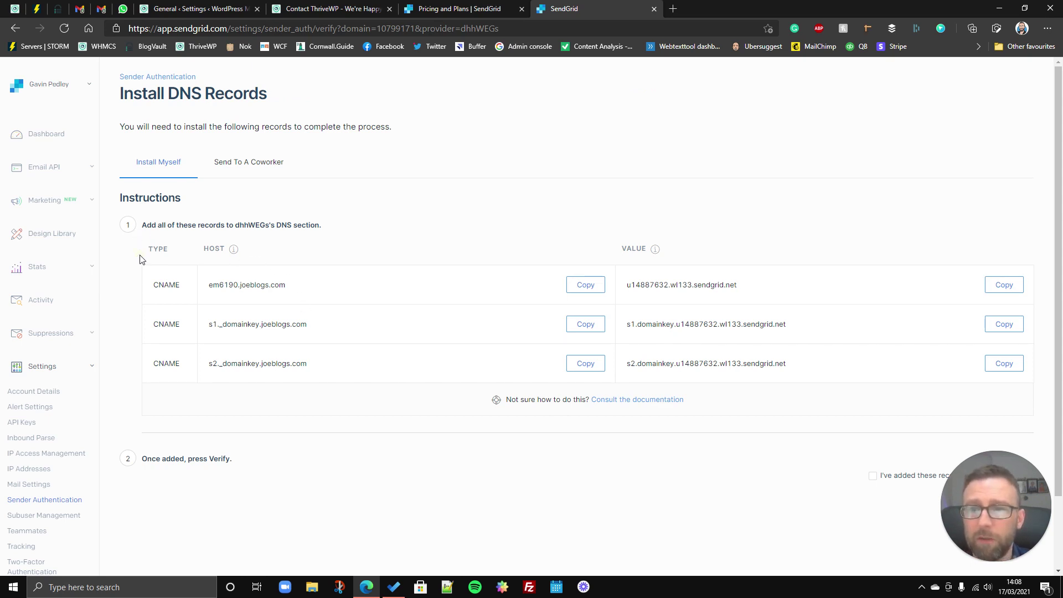
Select the first CNAME record's host em6190.joeblogs.com and its value u14887632.wl133.sendgrid.net
drag(139, 256, 142, 330)
click(142, 330)
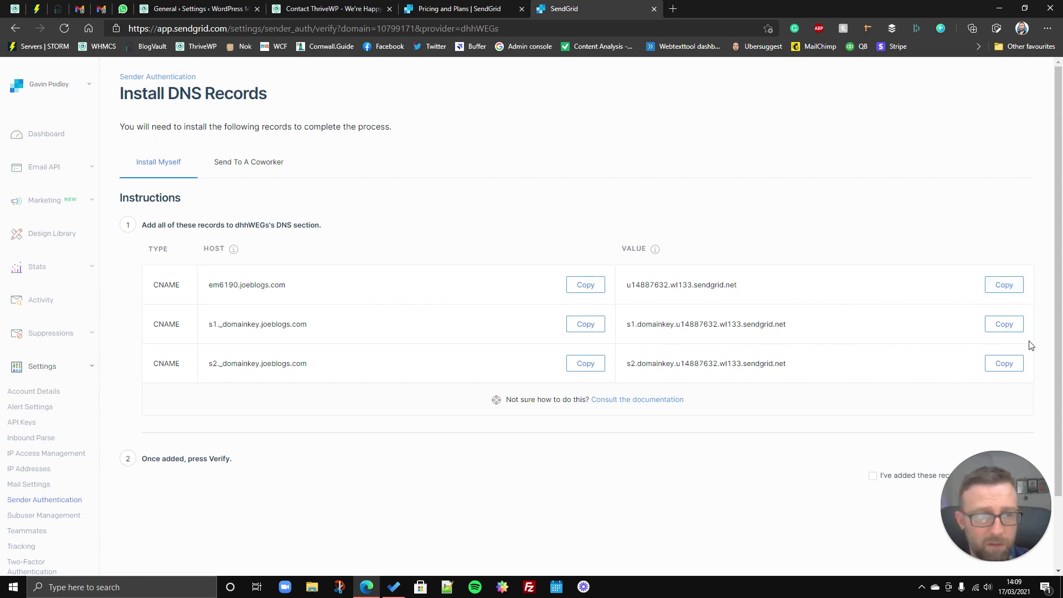
drag(210, 286, 307, 288)
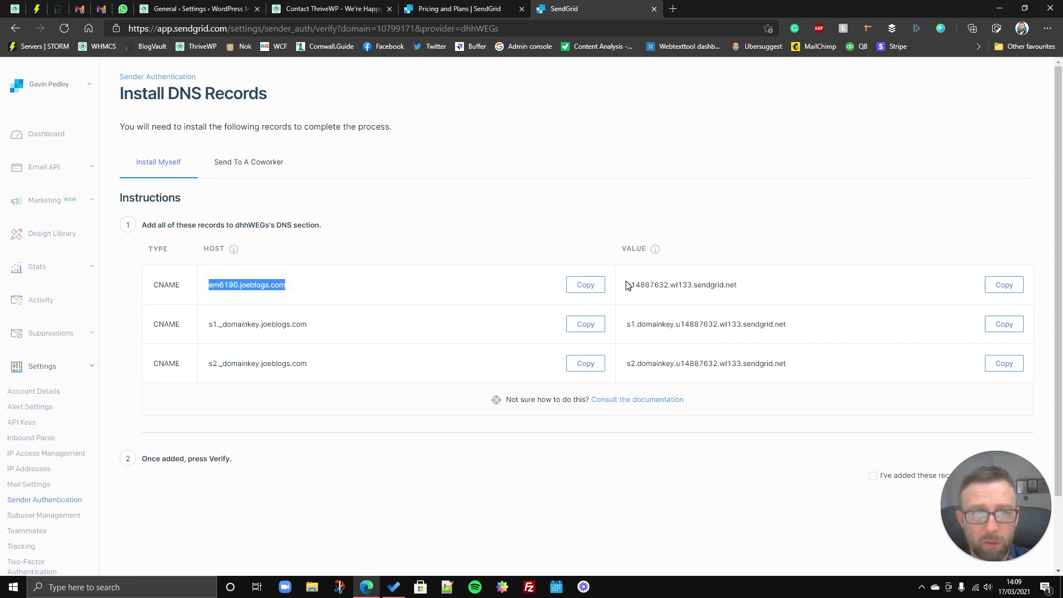
drag(625, 285, 801, 284)
click(268, 326)
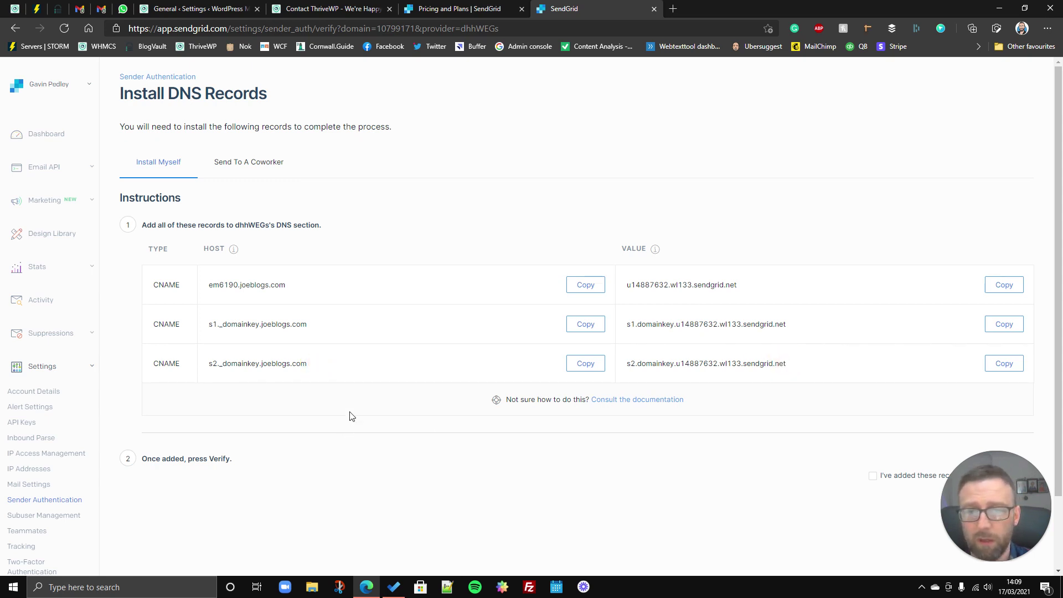
Tick the checkbox confirming the DNS records have been added
scroll(353, 403, down, 1)
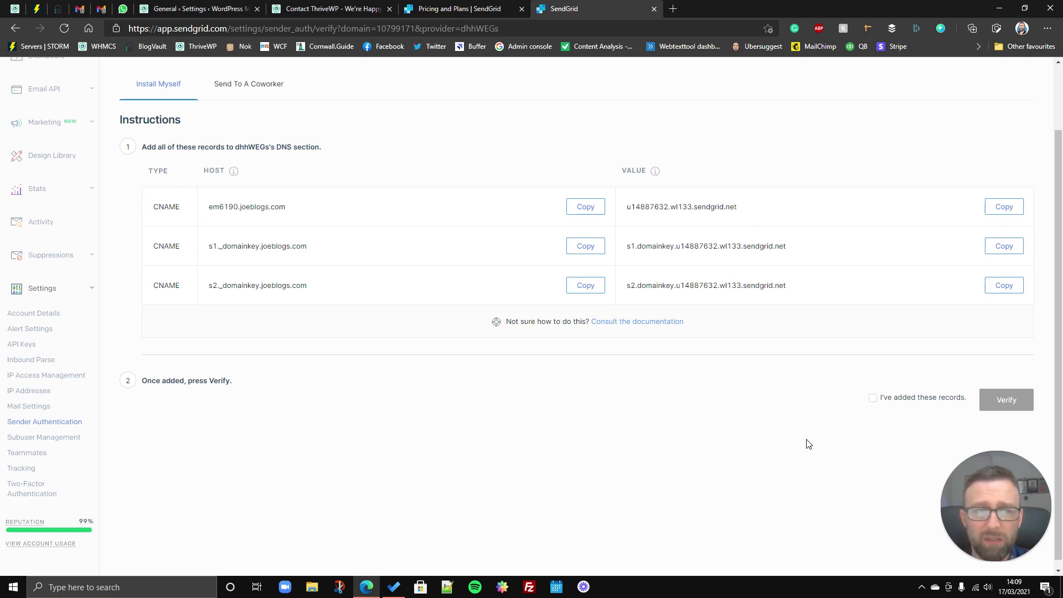
click(874, 399)
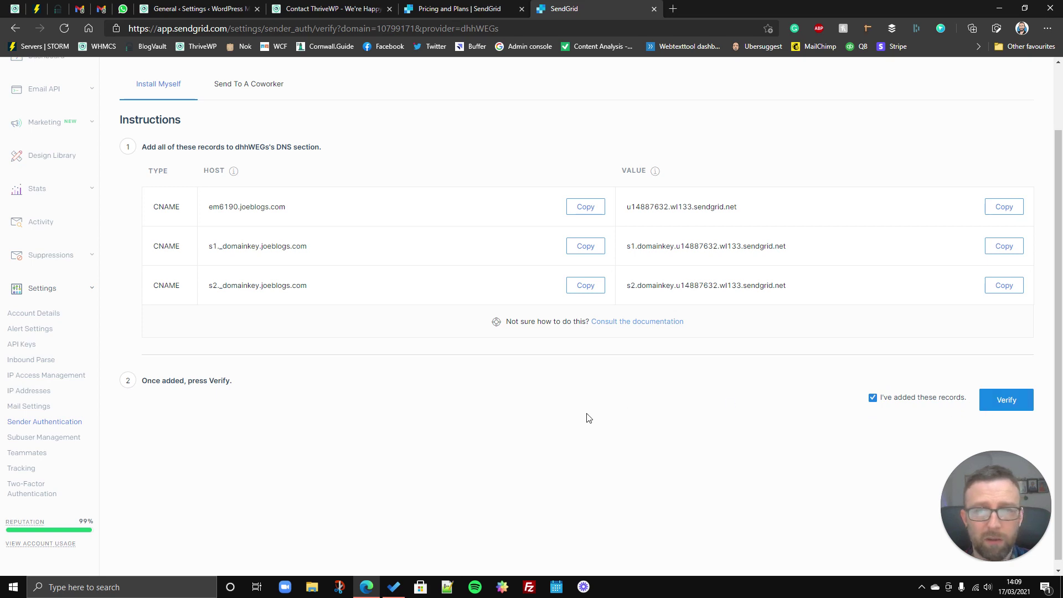
scroll(500, 432, up, 2)
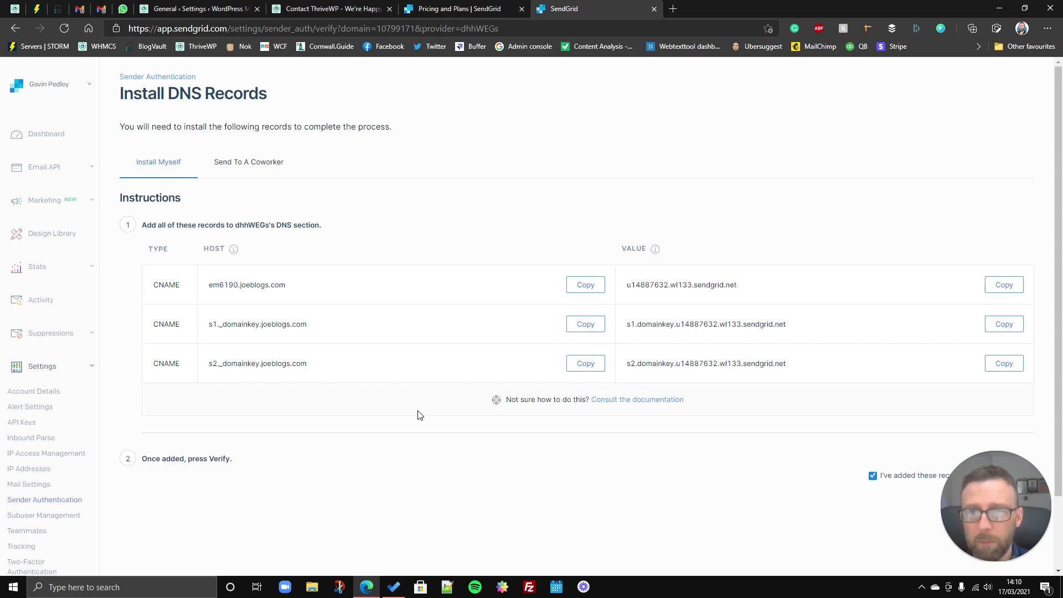
Back in WordPress, check the forced no-reply From Email, From Name ThriveWP and the SendGrid mailer
click(219, 5)
scroll(264, 475, down, 3)
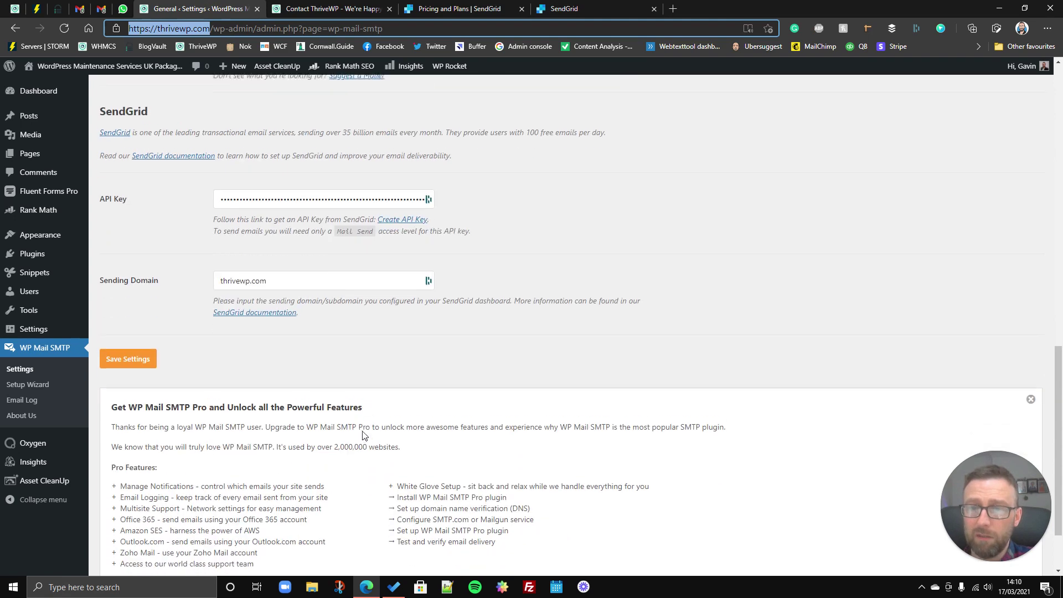
scroll(263, 475, up, 10)
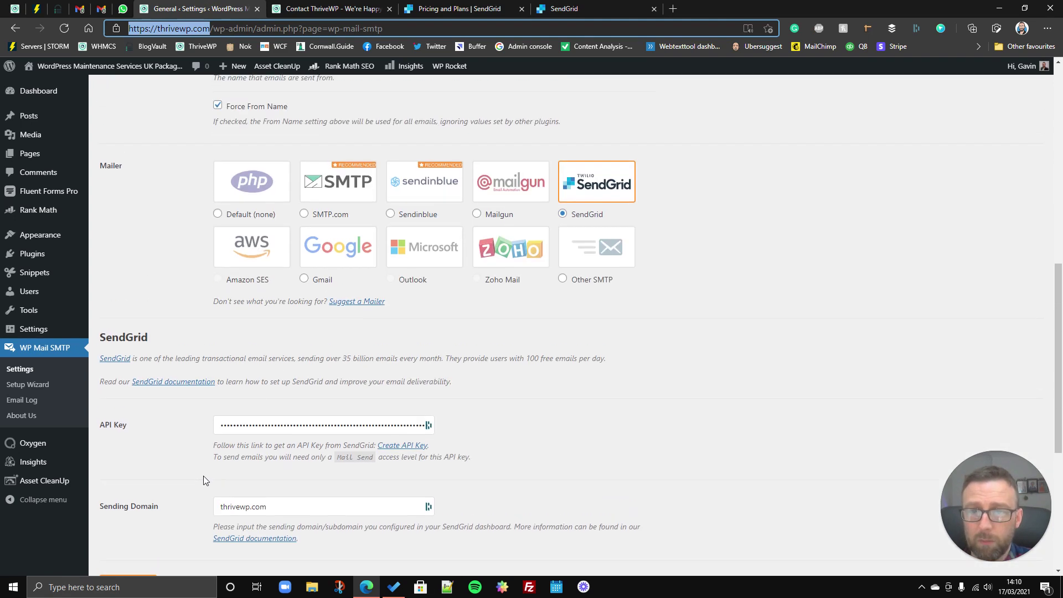
scroll(216, 301, up, 3)
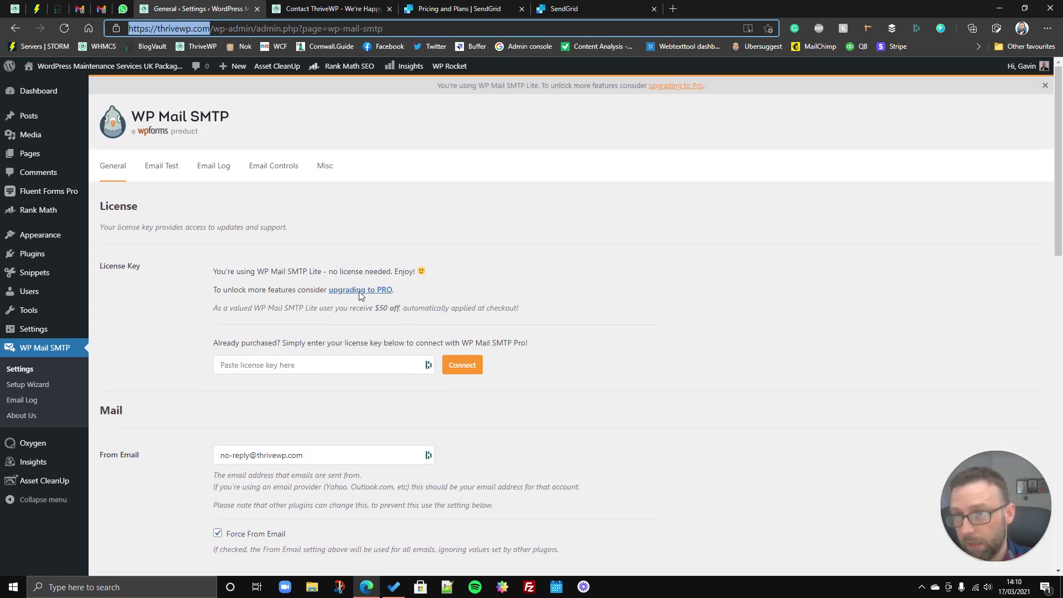
scroll(580, 327, down, 7)
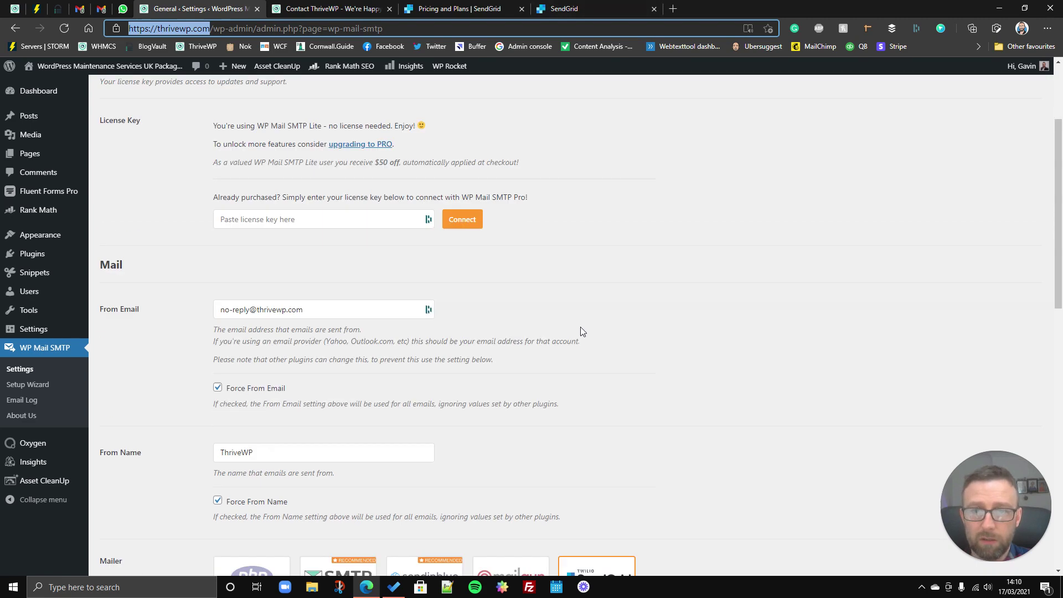